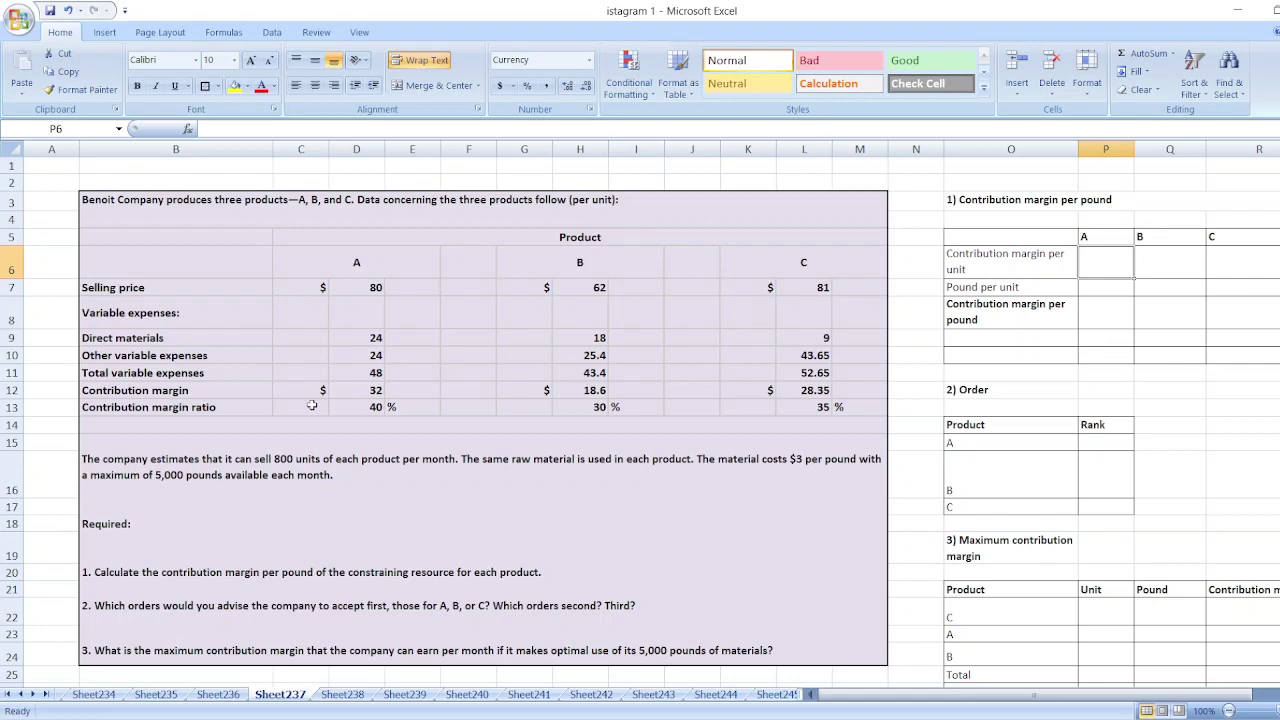
Step: Enter contribution margin per unit: =D12 ($32) for A, 18.6 for B, 28.35 for C
{"action": "type", "text": "=D12"}
{"action": "key", "text": "Tab"}
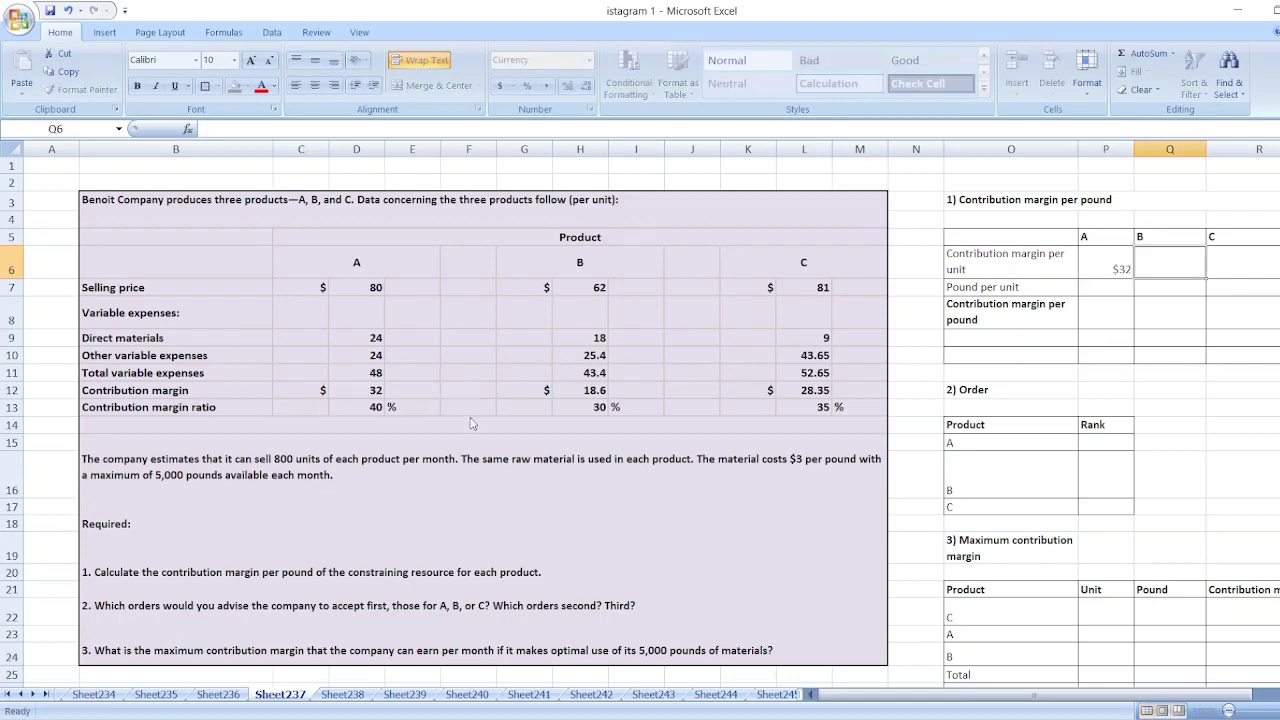
{"action": "type", "text": "1"}
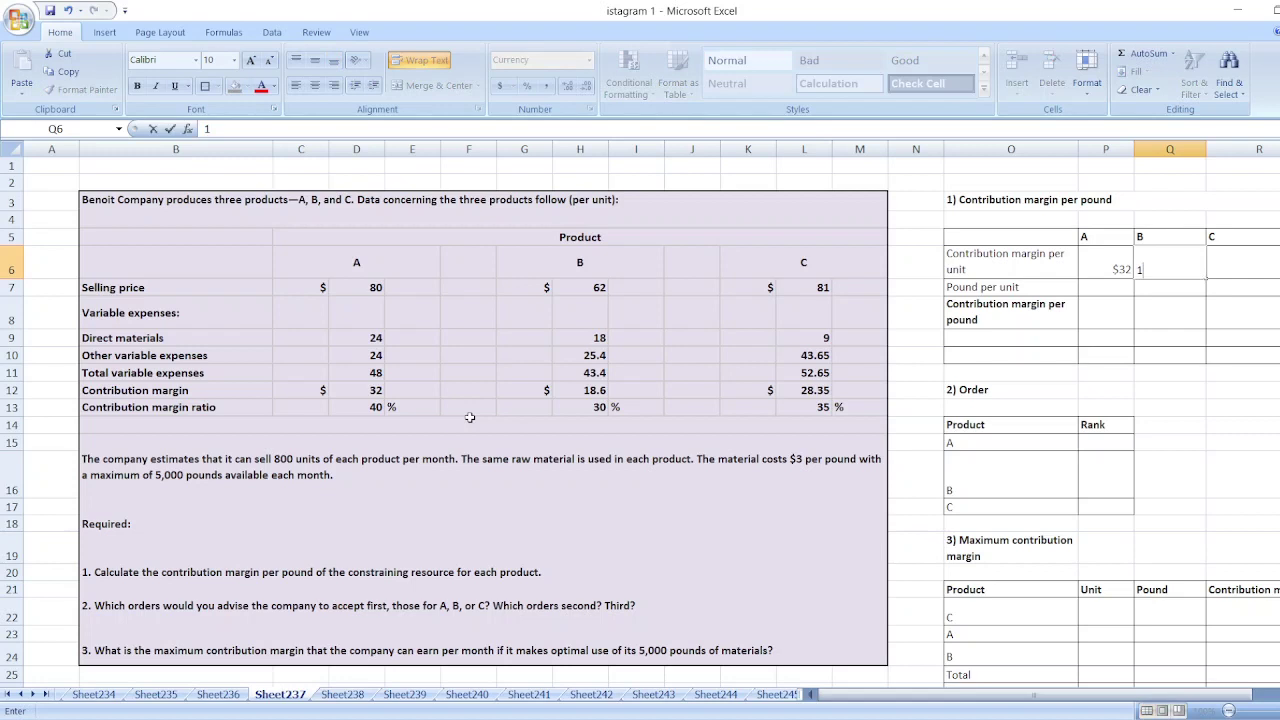
{"action": "type", "text": "8.6"}
{"action": "key", "text": "Tab"}
{"action": "type", "text": "28.35"}
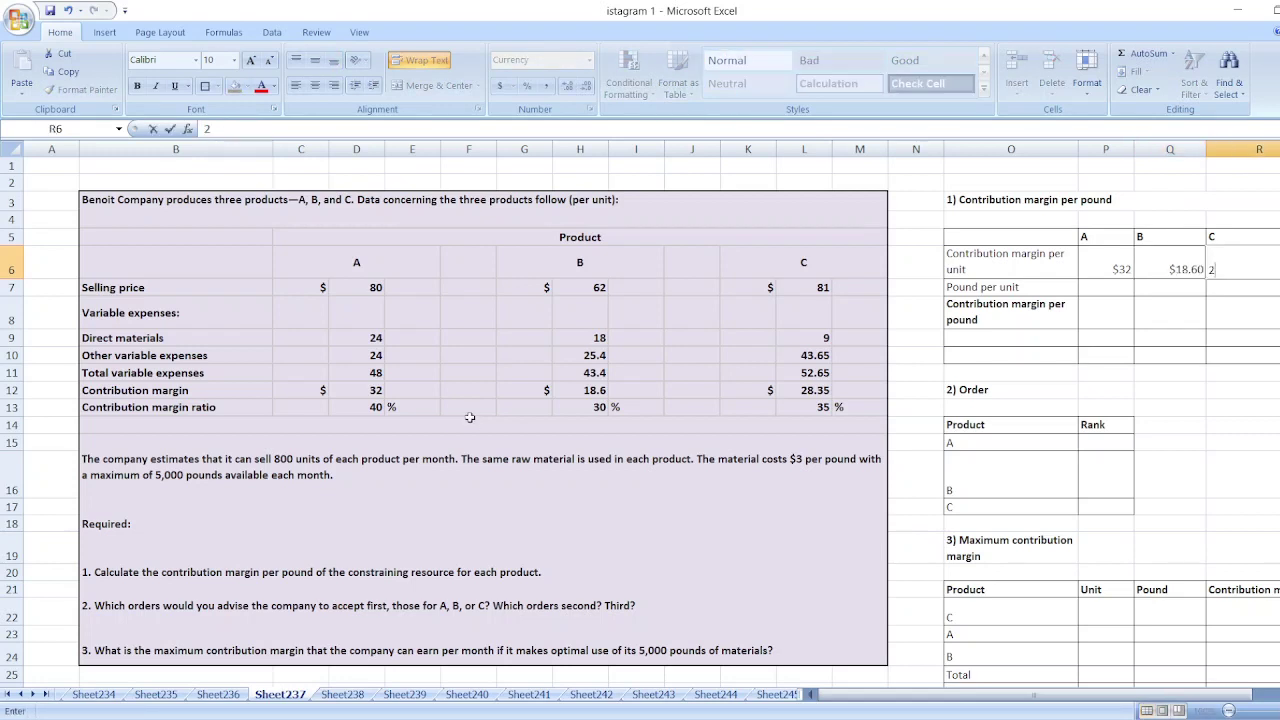
{"action": "key", "text": "Return"}
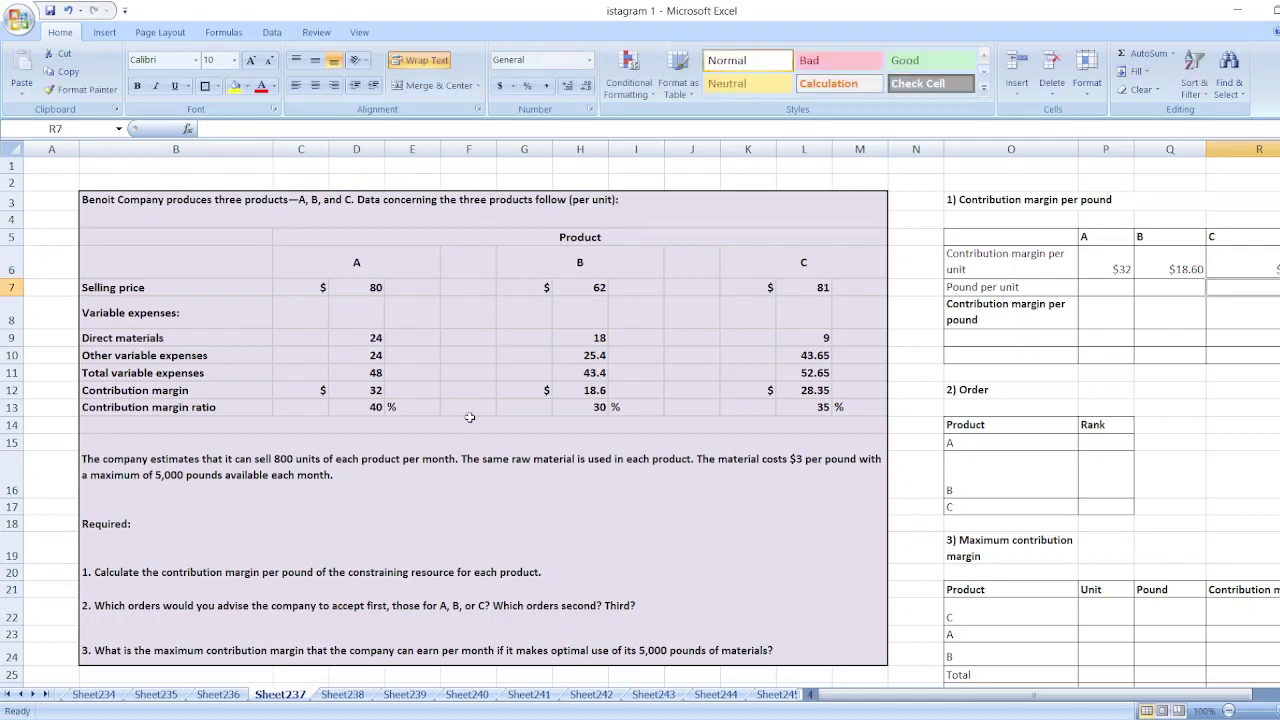
{"action": "key", "text": "Left"}
{"action": "key", "text": "Left"}
Step: Enter pounds per unit as =24/3, =18/3 and =9/3 for products A, B and C
{"action": "type", "text": "="}
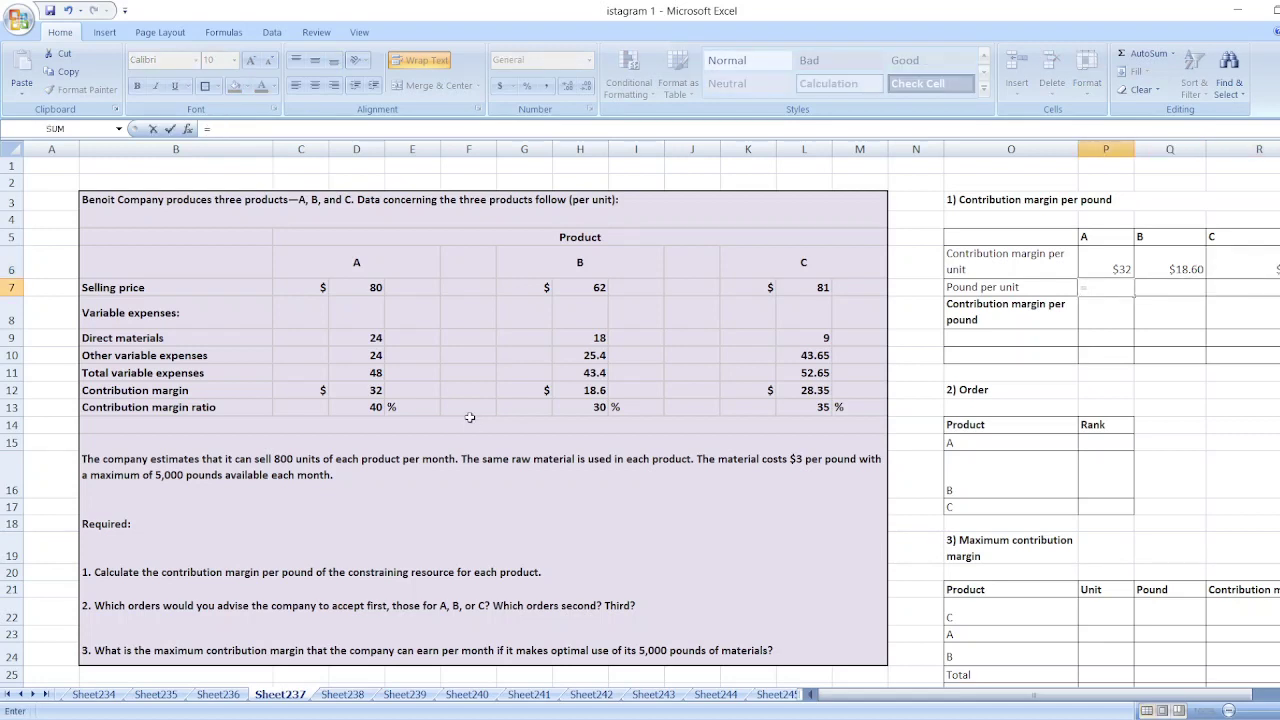
{"action": "type", "text": "24/3"}
{"action": "key", "text": "Tab"}
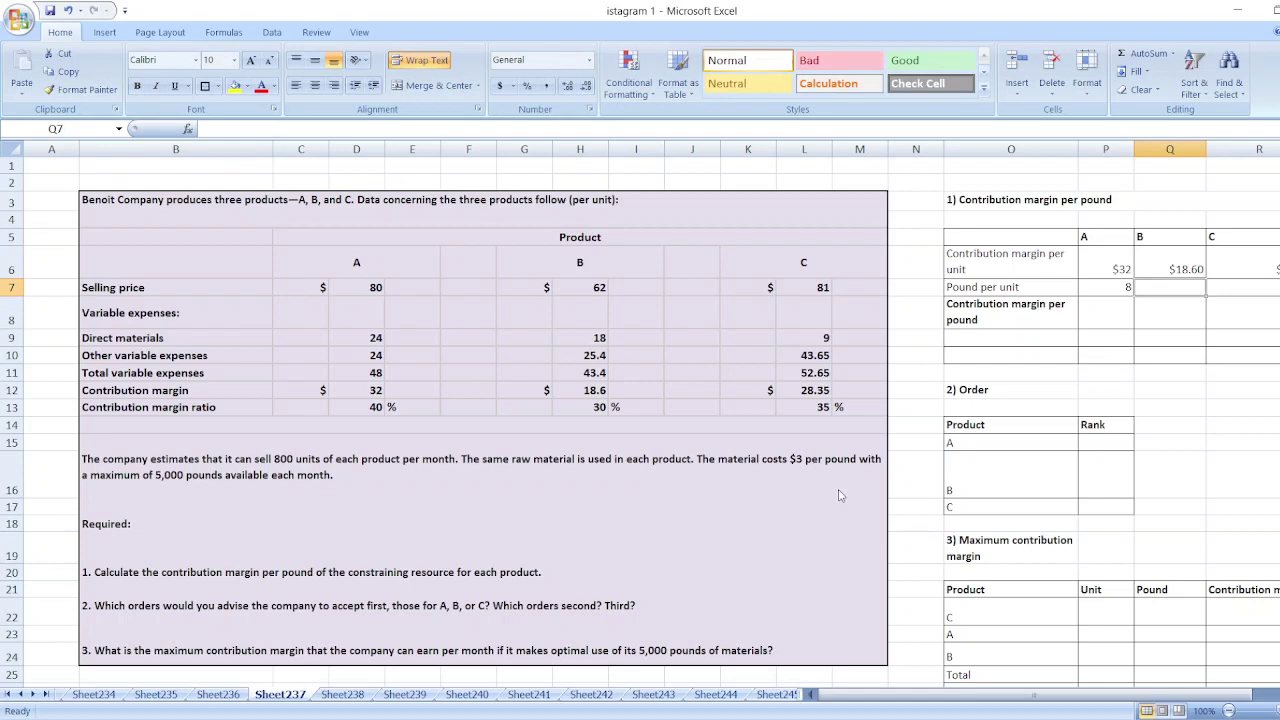
{"action": "type", "text": "="}
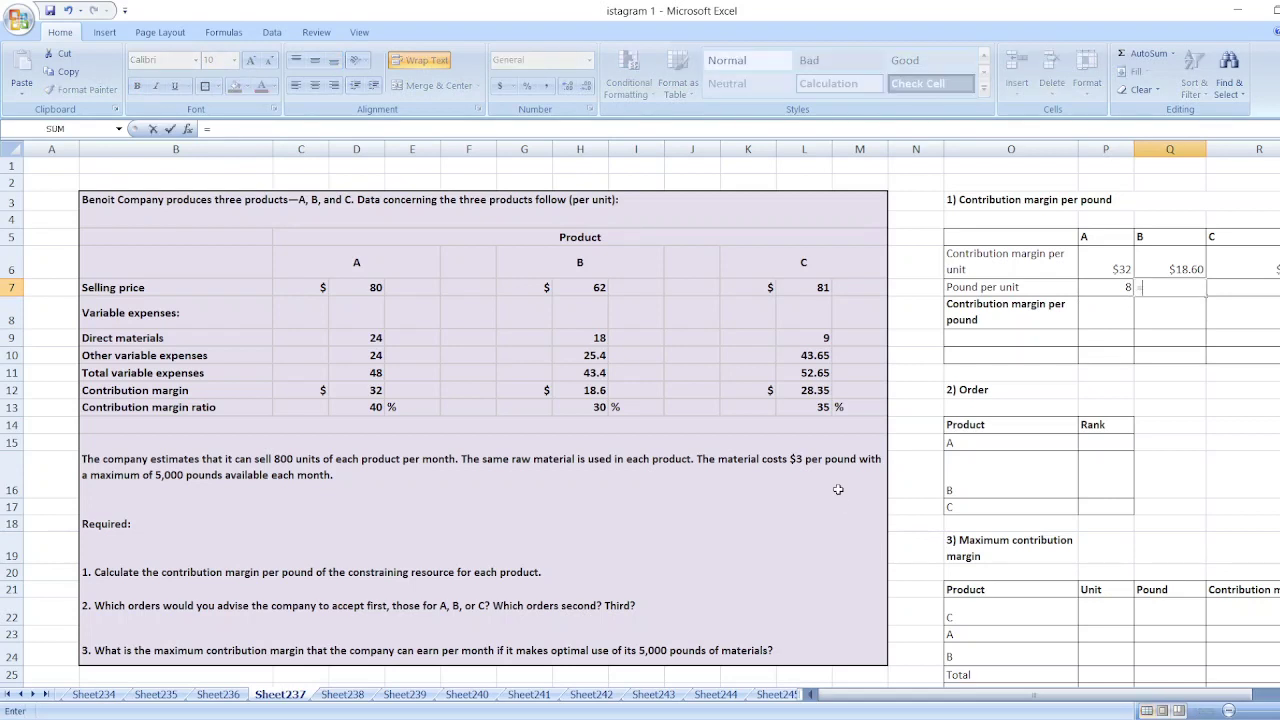
{"action": "type", "text": "18/3"}
{"action": "key", "text": "Tab"}
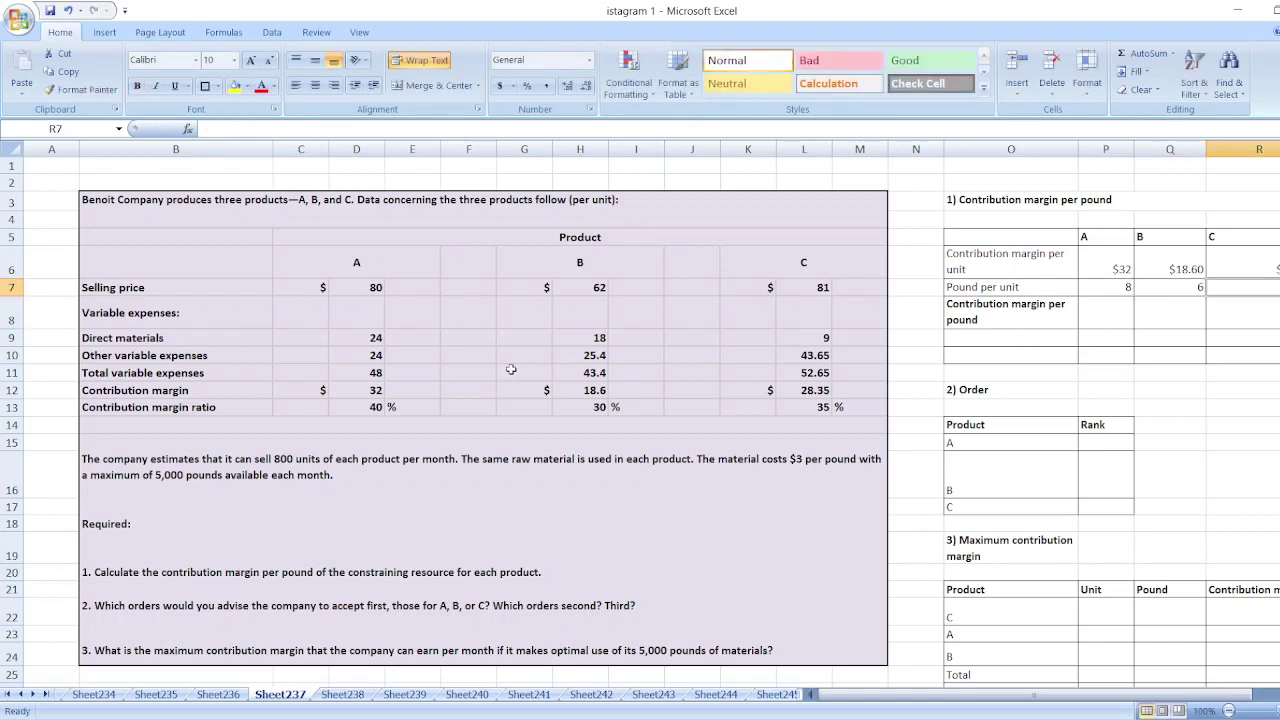
{"action": "type", "text": "=9"}
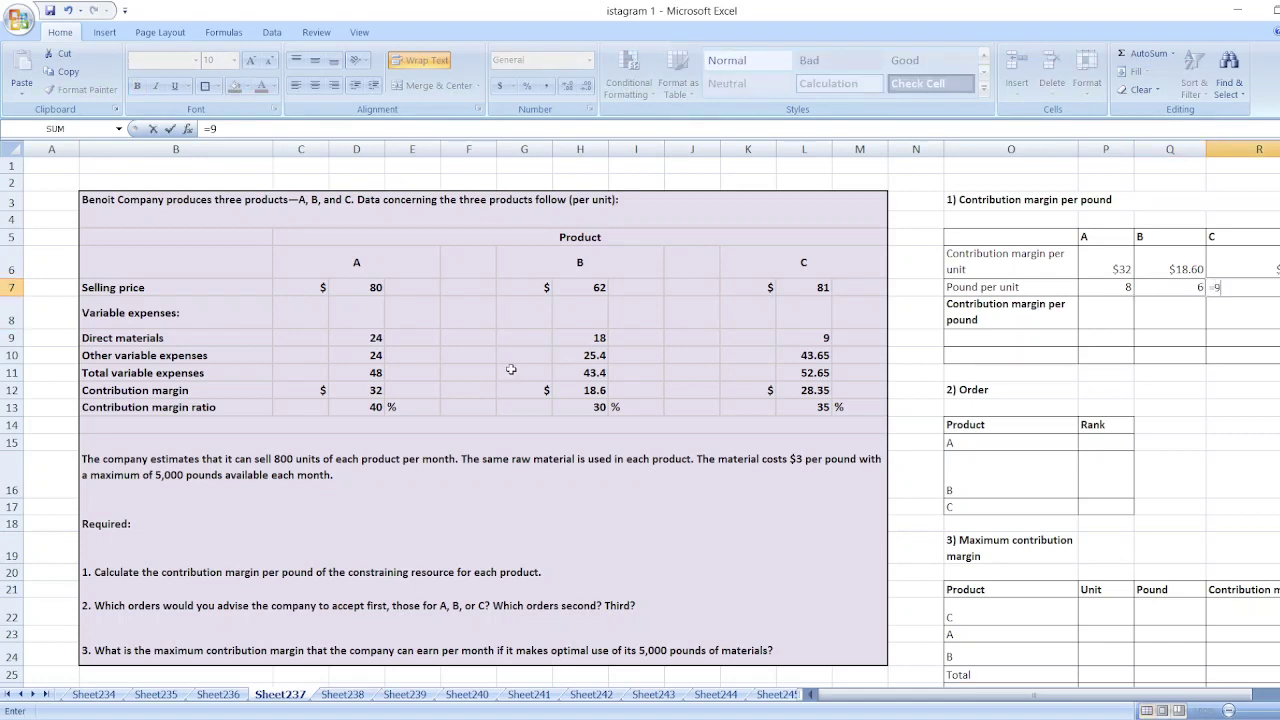
{"action": "type", "text": "/3"}
{"action": "key", "text": "Return"}
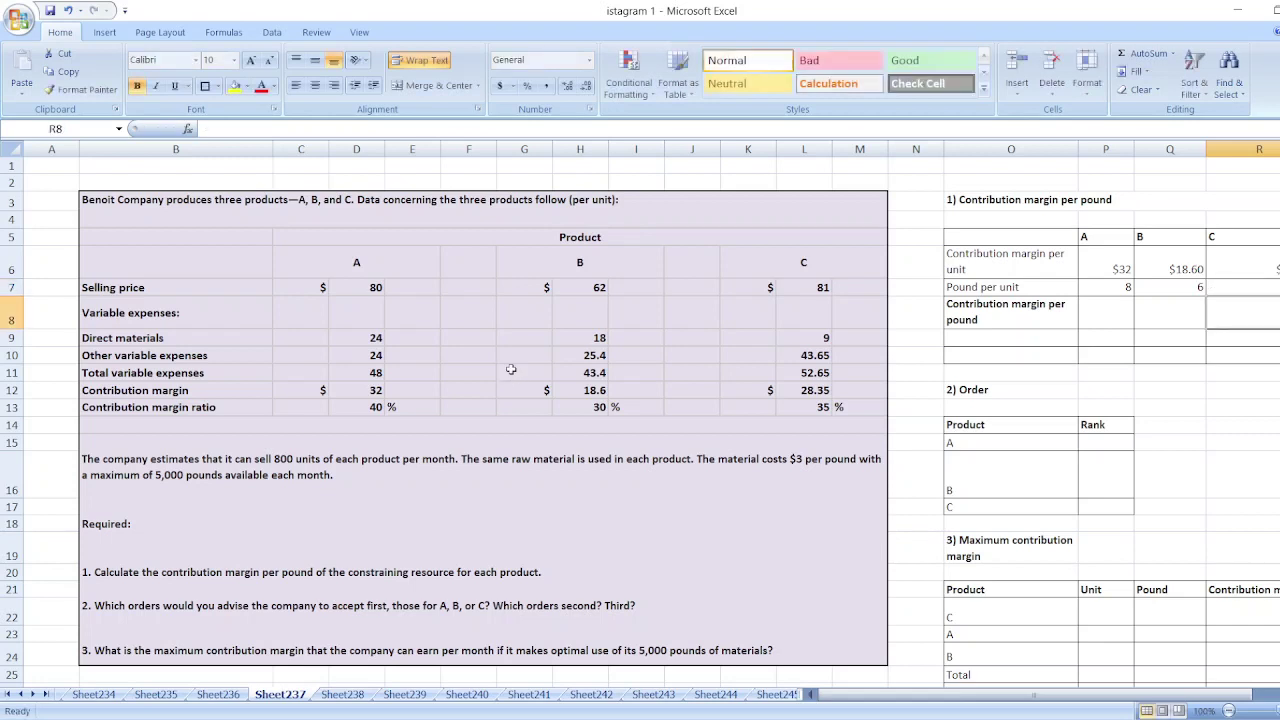
{"action": "key", "text": "Left"}
{"action": "key", "text": "Left"}
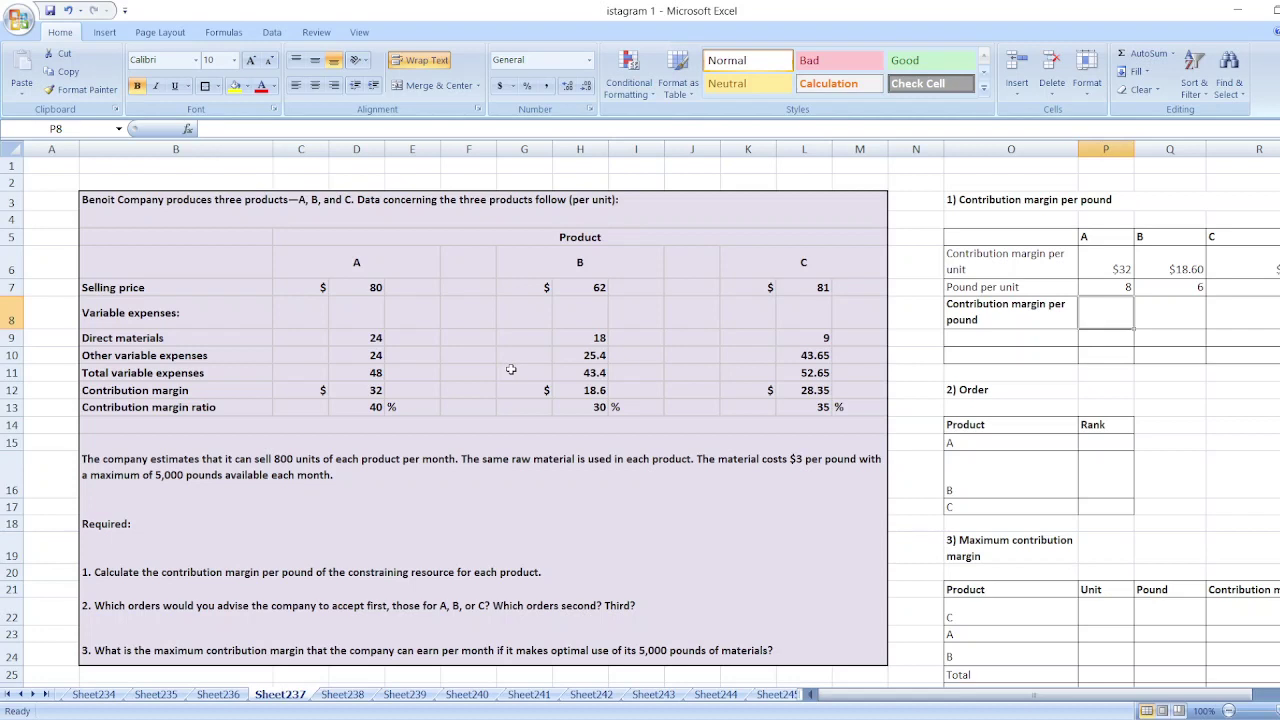
Step: Enter =P6/P7 in P8 for product A and copy it across to Q8 and R8
{"action": "type", "text": "="}
{"action": "key", "text": "Up"}
{"action": "key", "text": "Up"}
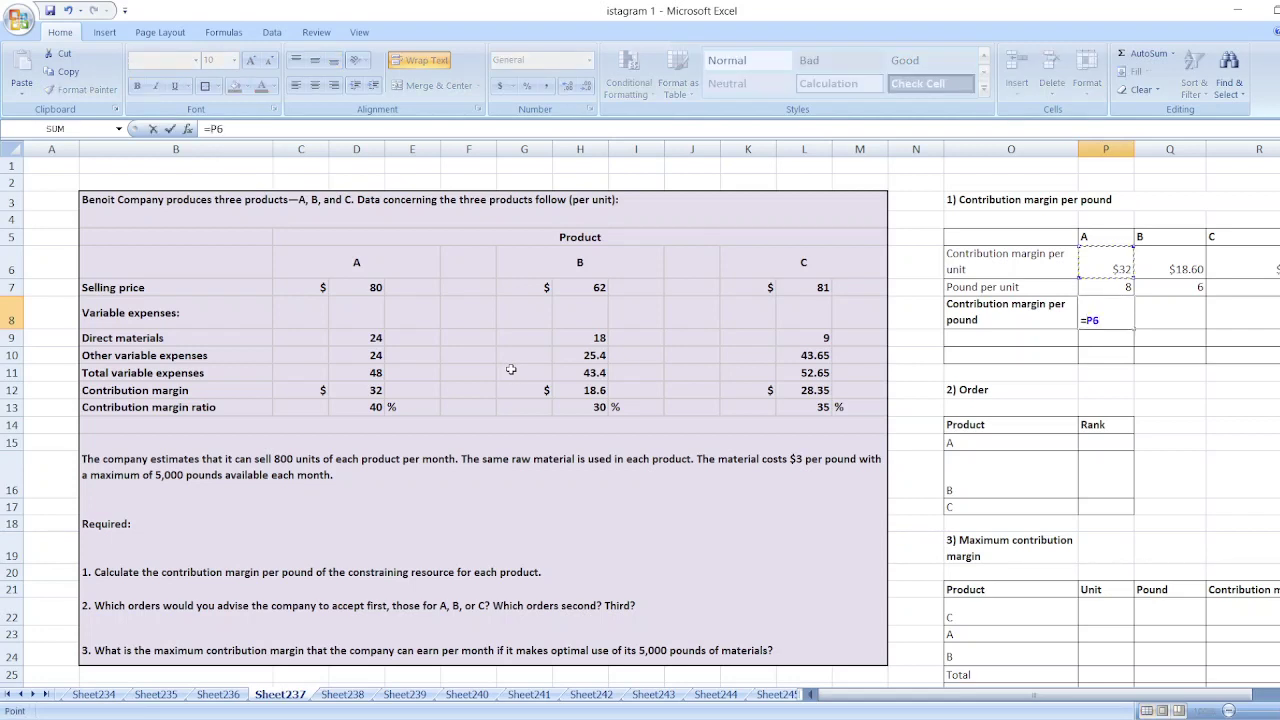
{"action": "type", "text": "/"}
{"action": "key", "text": "Up"}
{"action": "key", "text": "Return"}
{"action": "key", "text": "Up"}
{"action": "key", "text": "ctrl+c"}
{"action": "key", "text": "Right"}
{"action": "key", "text": "ctrl+v"}
{"action": "key", "text": "Right"}
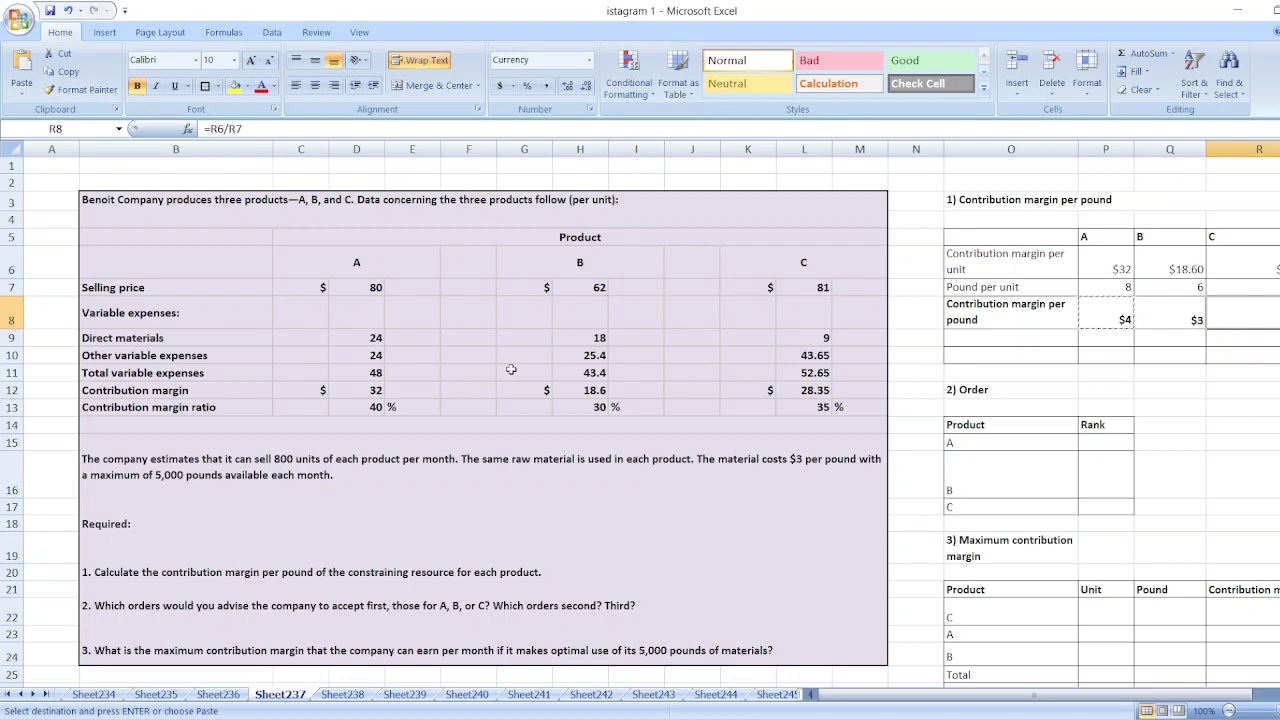
Step: Add one decimal place to the B and C per-pound results so B shows $3.10
{"action": "left_click", "coordinate": [1172, 316]}
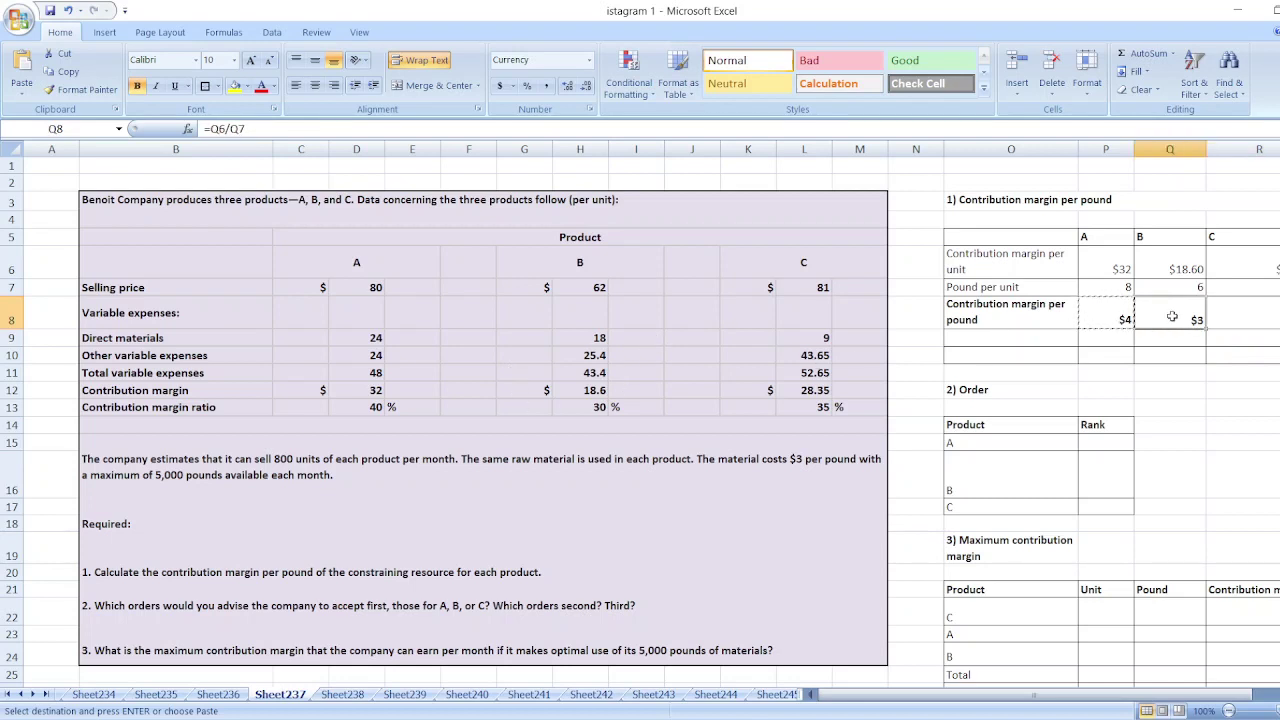
{"action": "left_click_drag", "start_coordinate": [1172, 316], "coordinate": [1235, 316]}
{"action": "left_click", "coordinate": [567, 88]}
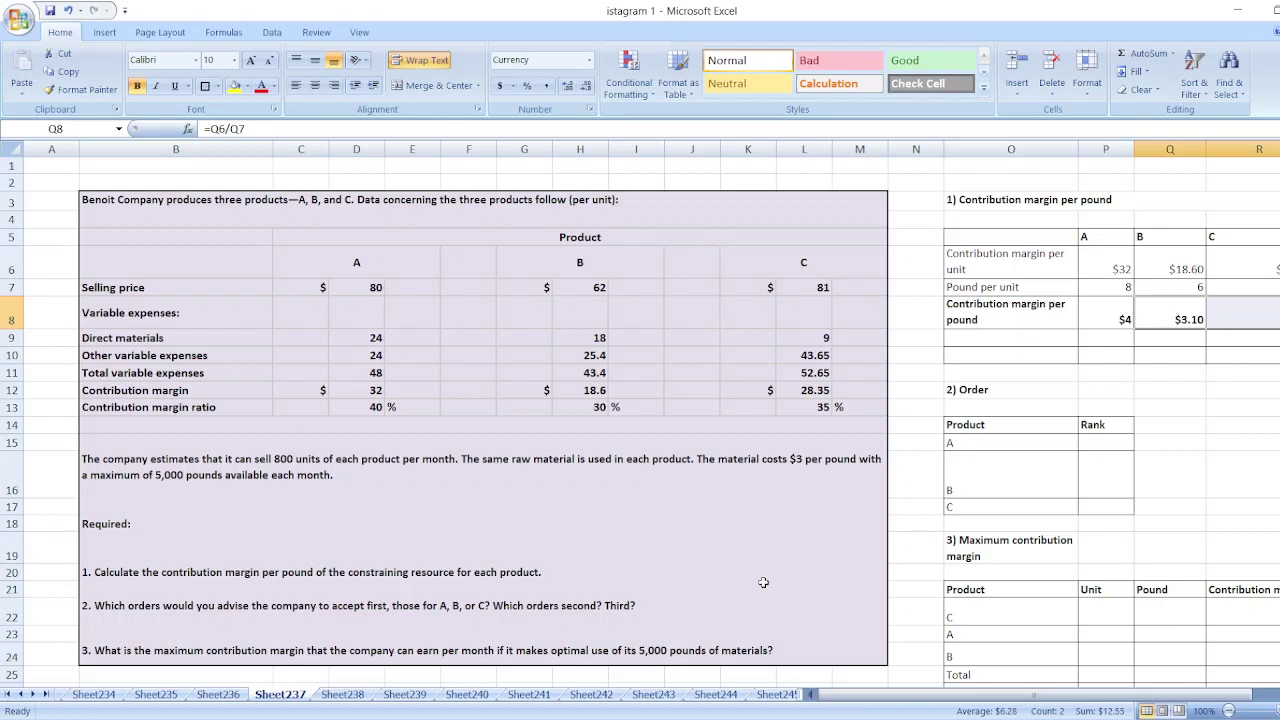
{"action": "left_click", "coordinate": [1196, 366]}
{"action": "left_click", "coordinate": [1260, 316]}
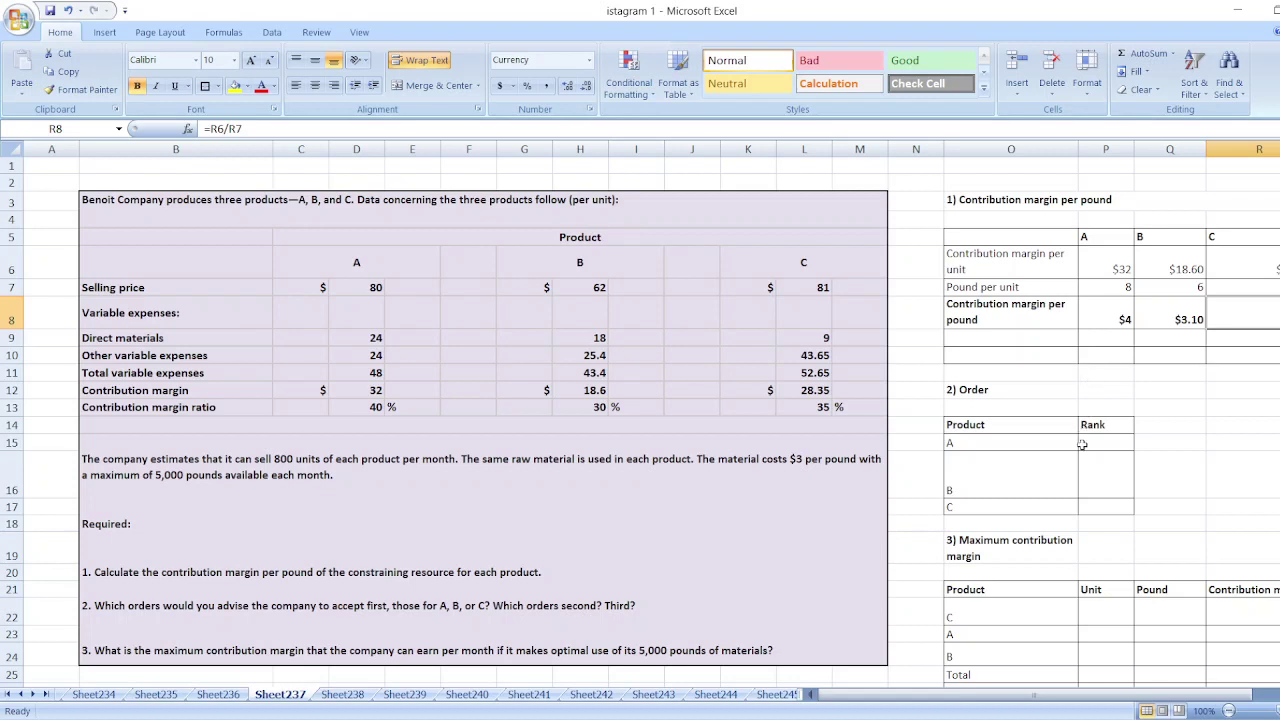
Step: Rank product C First, product A Second and product B Third in the Order table
{"action": "left_click", "coordinate": [1102, 504]}
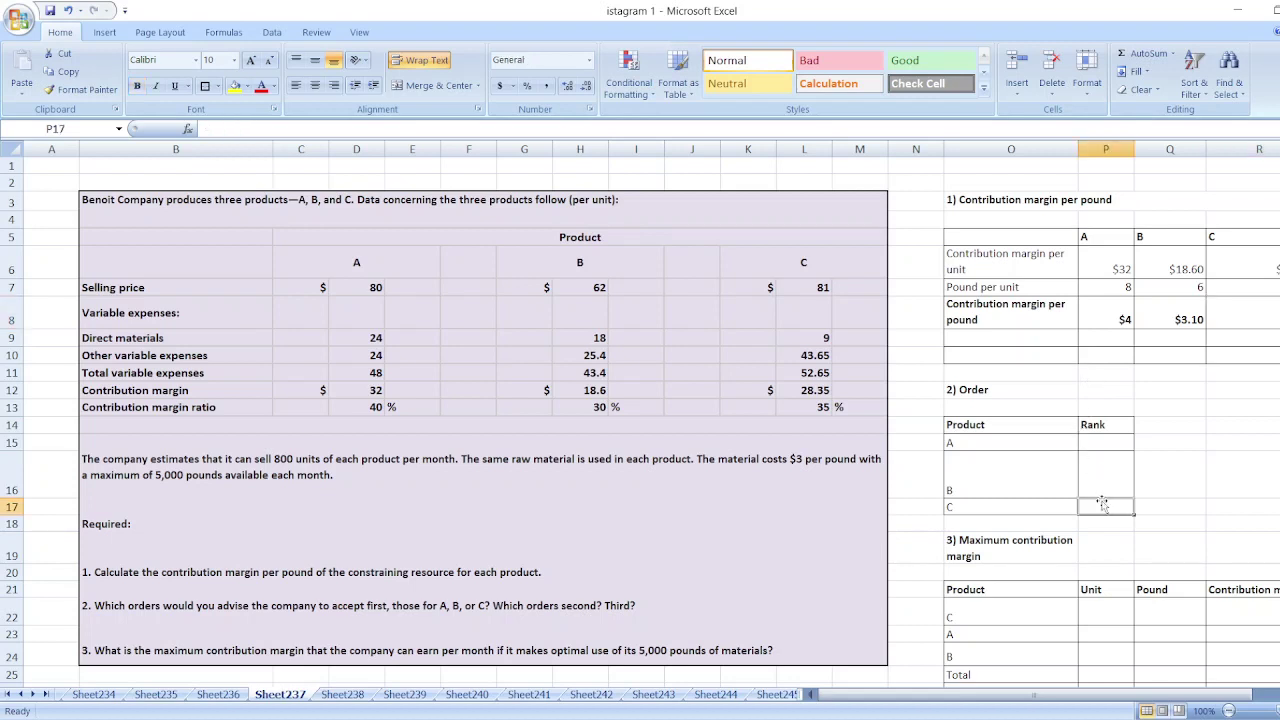
{"action": "type", "text": "First"}
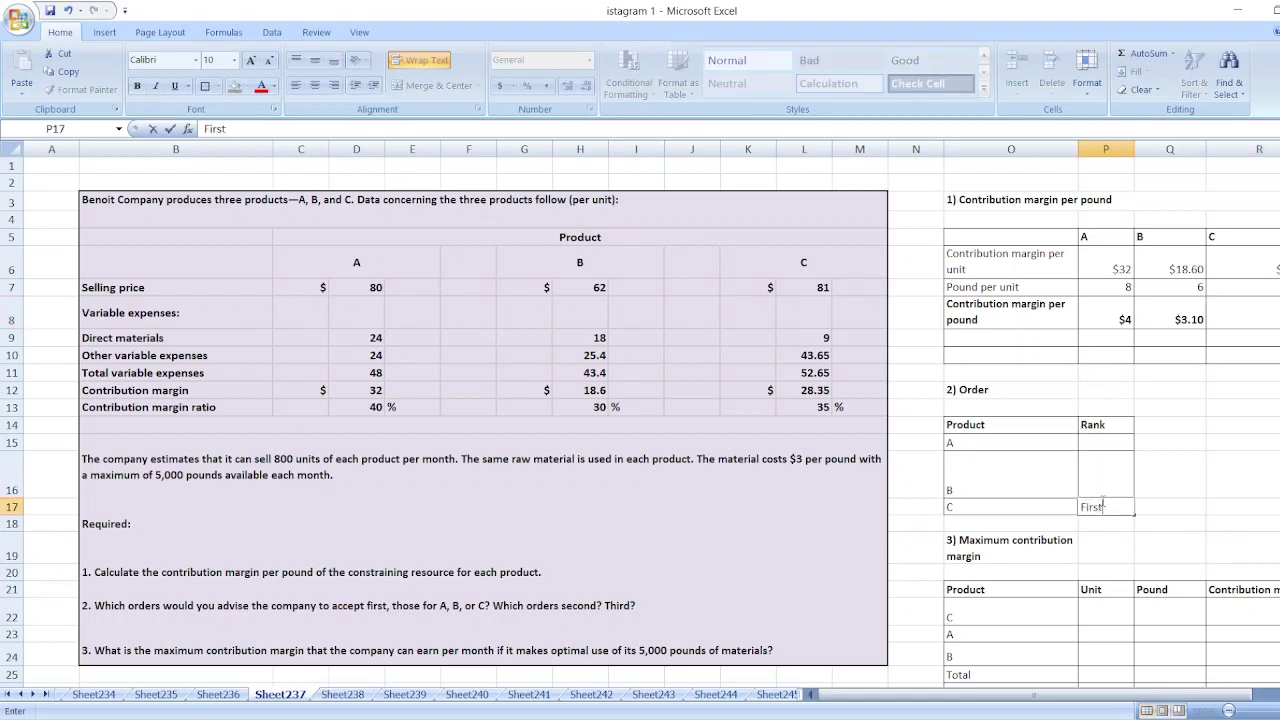
{"action": "key", "text": "Return"}
{"action": "left_click", "coordinate": [1101, 496]}
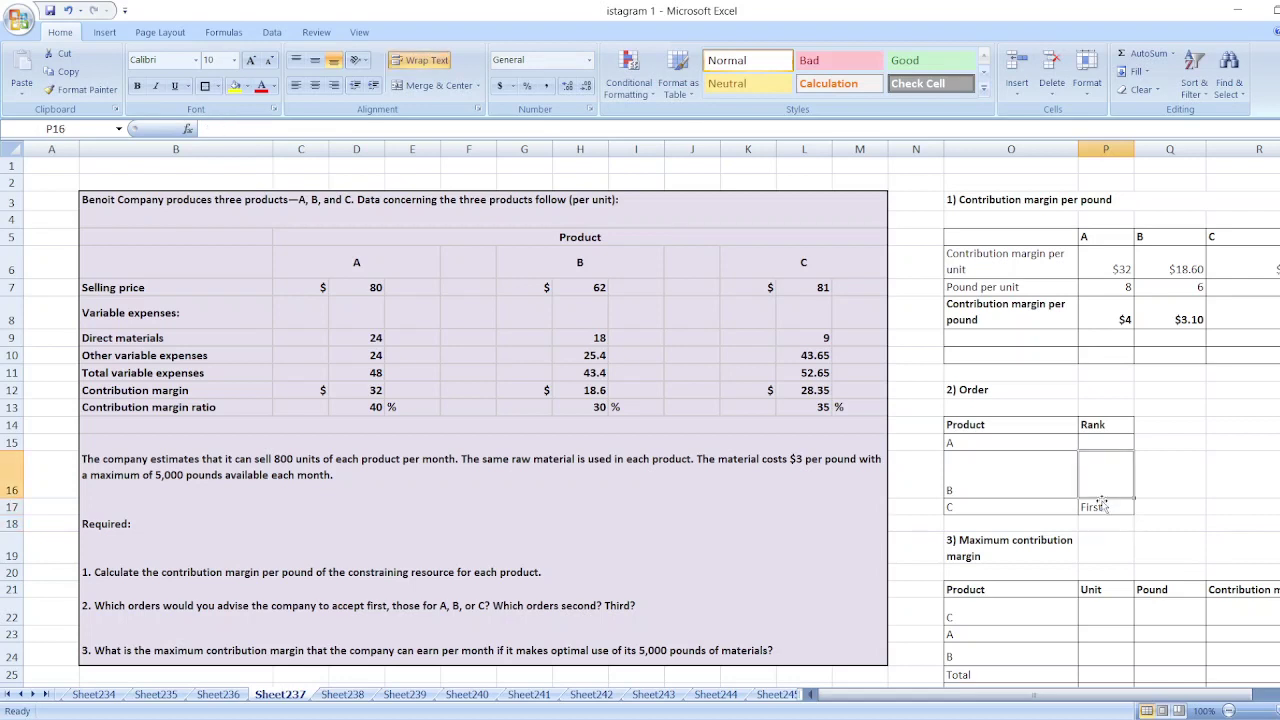
{"action": "left_click", "coordinate": [1088, 443]}
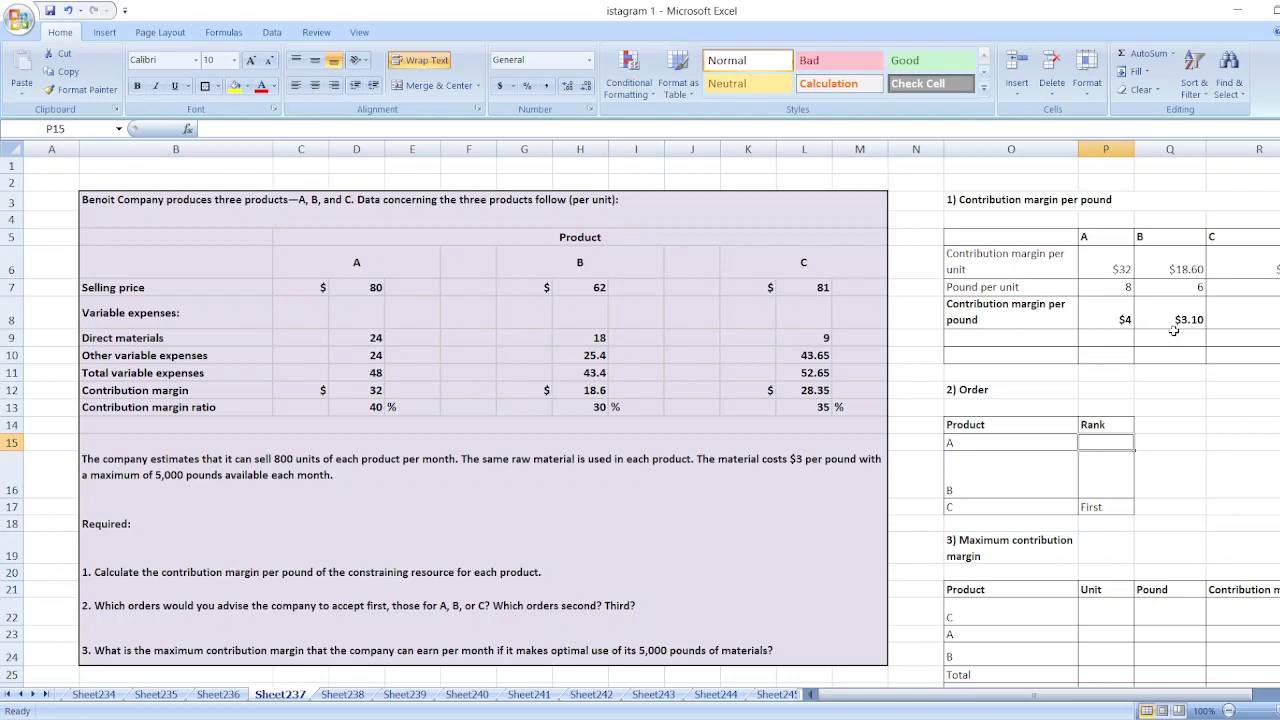
{"action": "type", "text": "Second"}
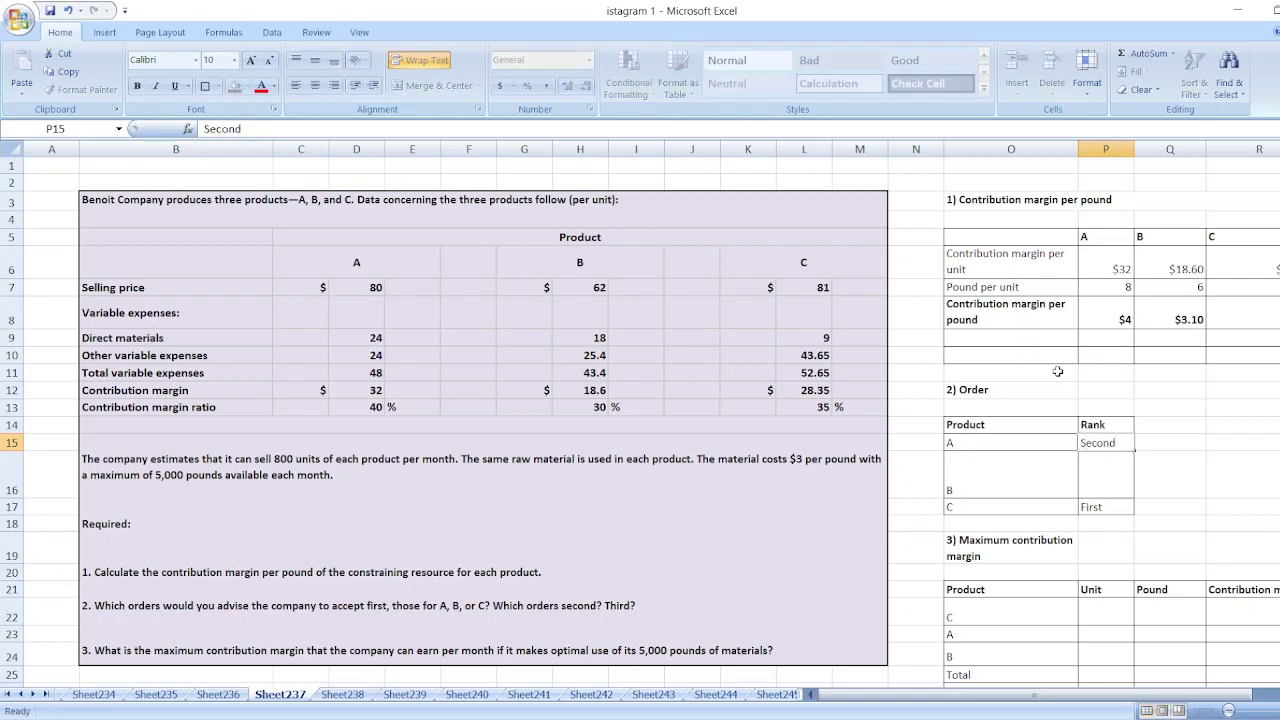
{"action": "key", "text": "Return"}
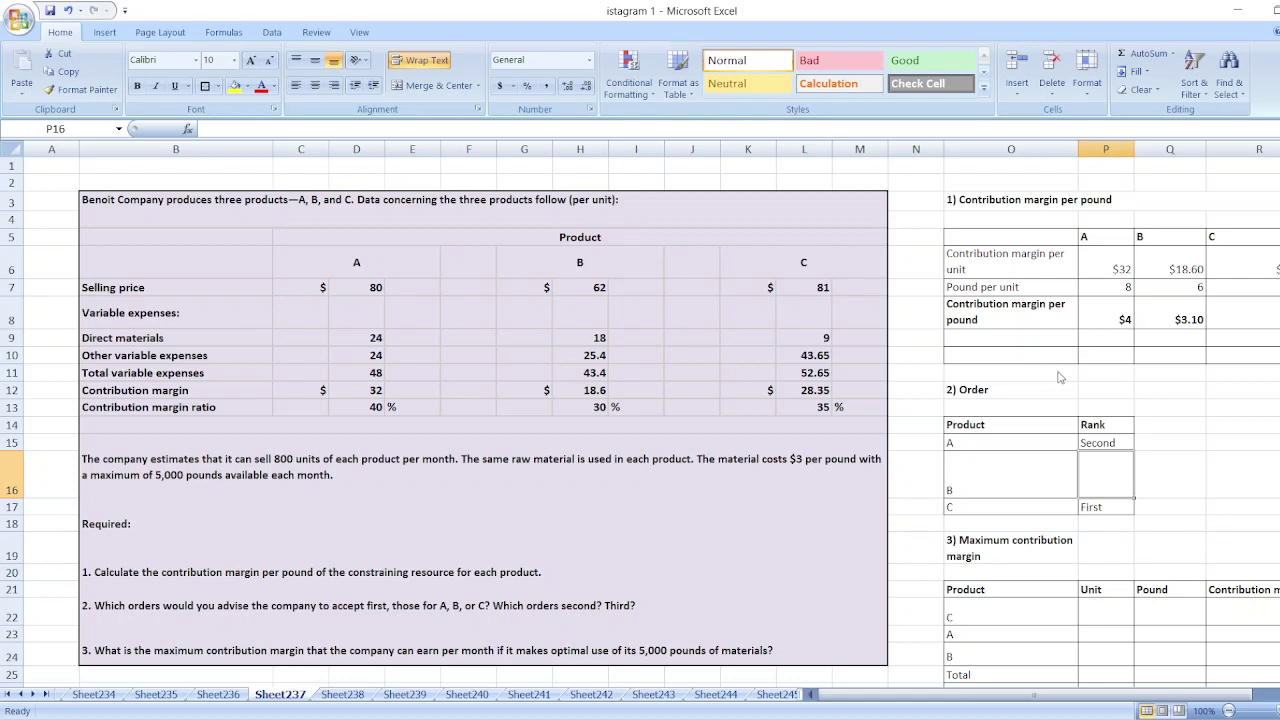
{"action": "type", "text": "Th"}
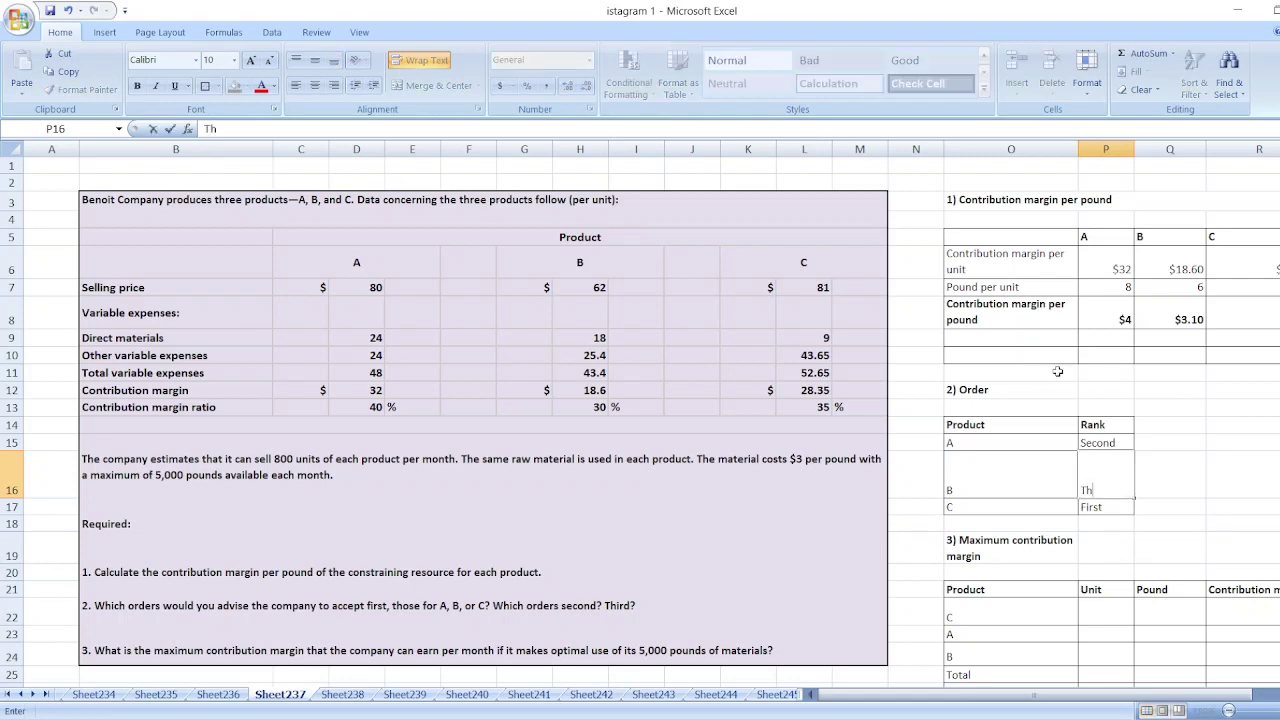
{"action": "type", "text": "ird"}
{"action": "key", "text": "Return"}
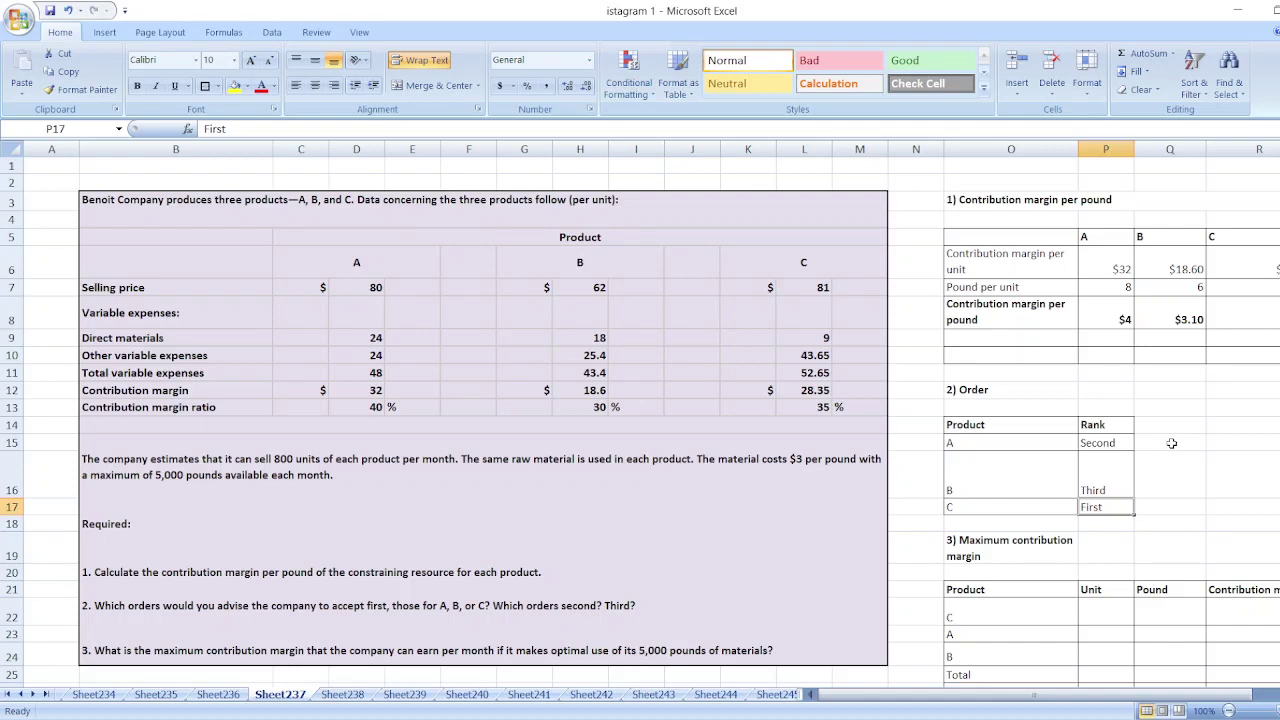
{"action": "scroll", "coordinate": [640, 420], "scroll_direction": "down", "scroll_amount": 8}
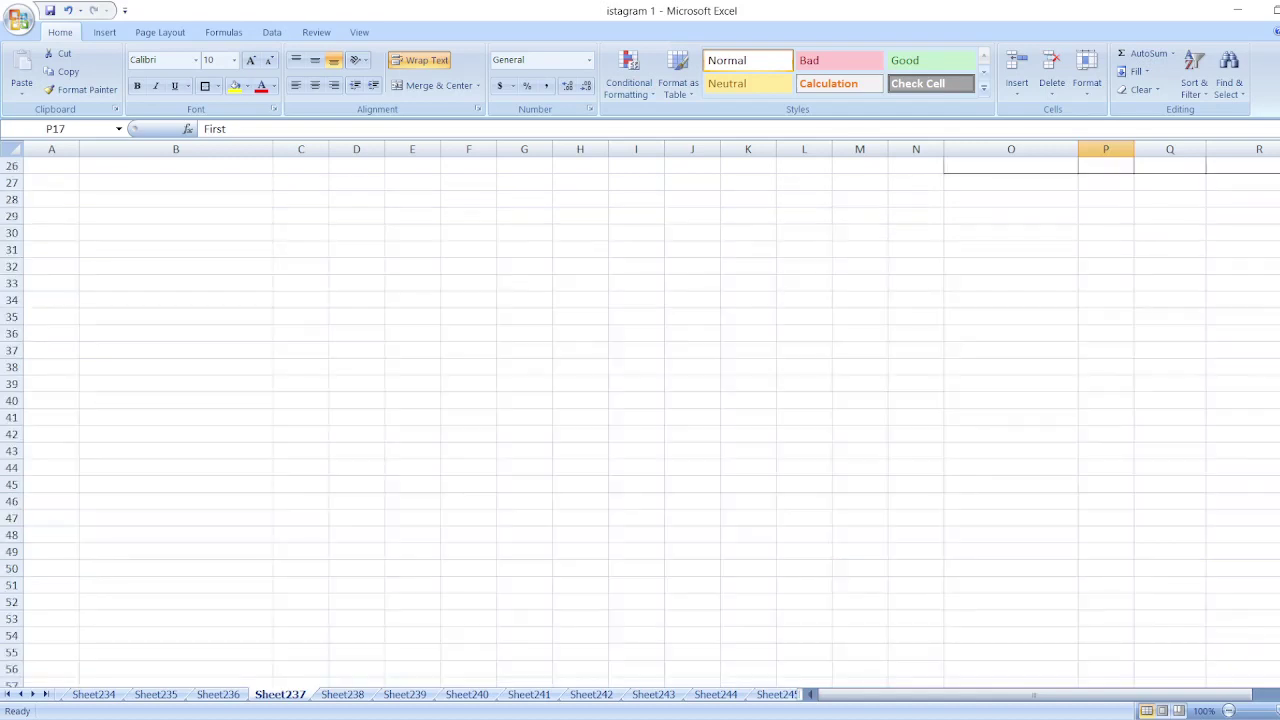
{"action": "scroll", "coordinate": [640, 420], "scroll_direction": "up", "scroll_amount": 5}
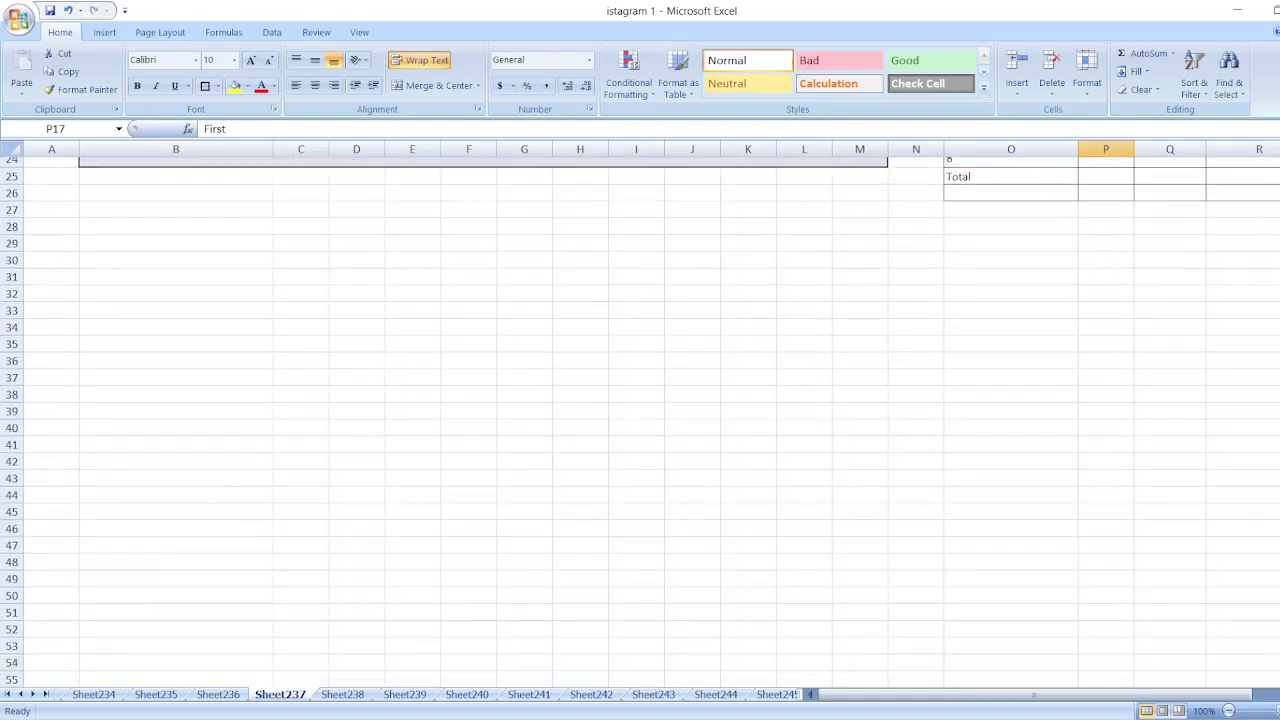
{"action": "scroll", "coordinate": [640, 420], "scroll_direction": "up", "scroll_amount": 4}
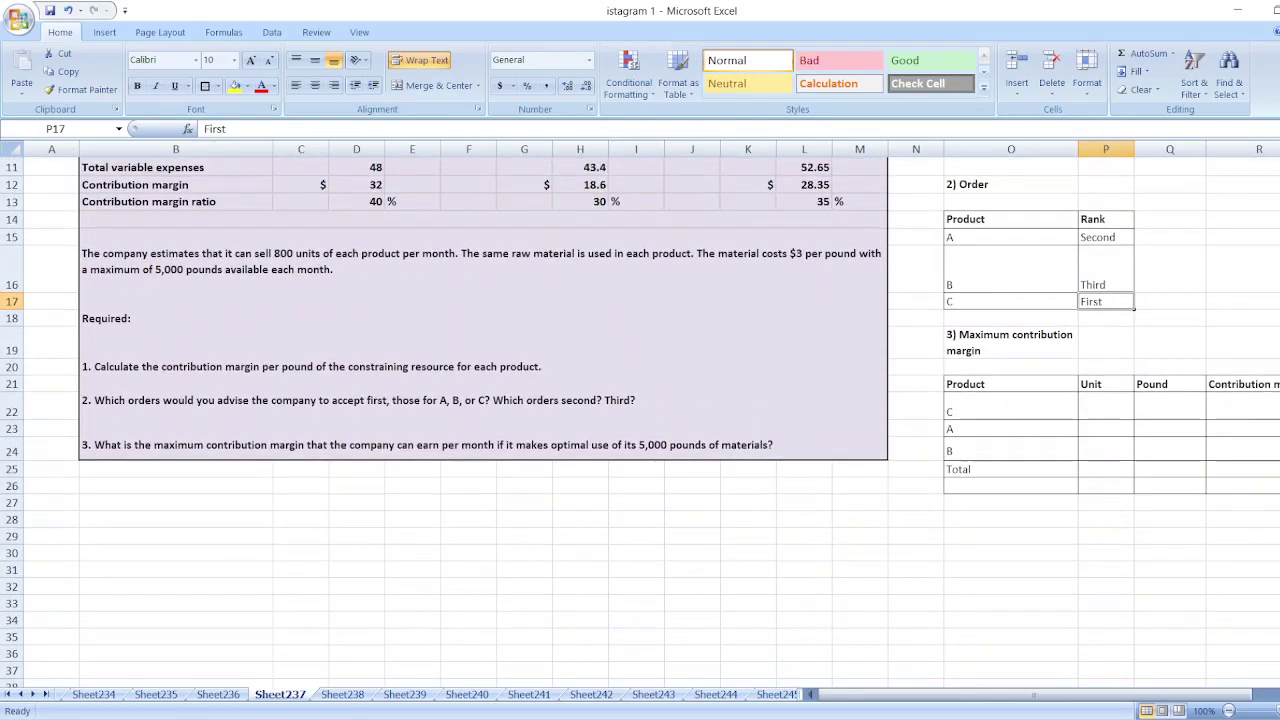
{"action": "scroll", "coordinate": [640, 420], "scroll_direction": "up", "scroll_amount": 1}
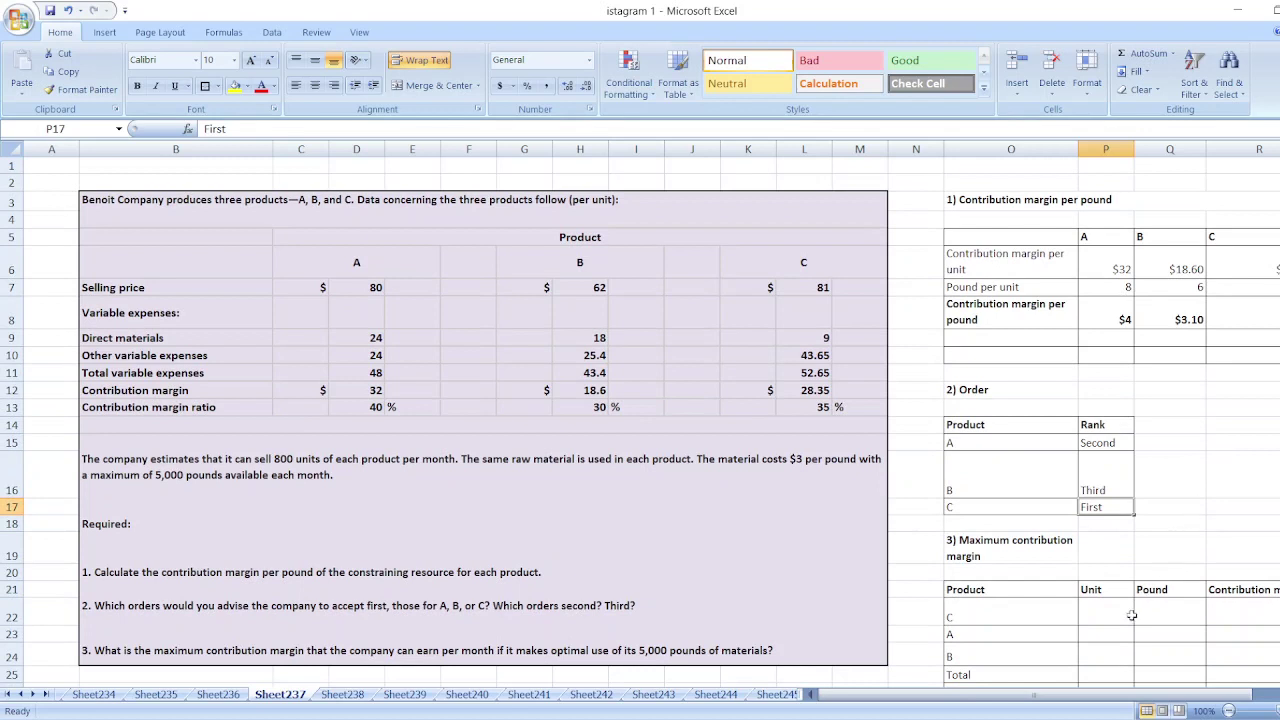
{"action": "left_click", "coordinate": [1100, 611]}
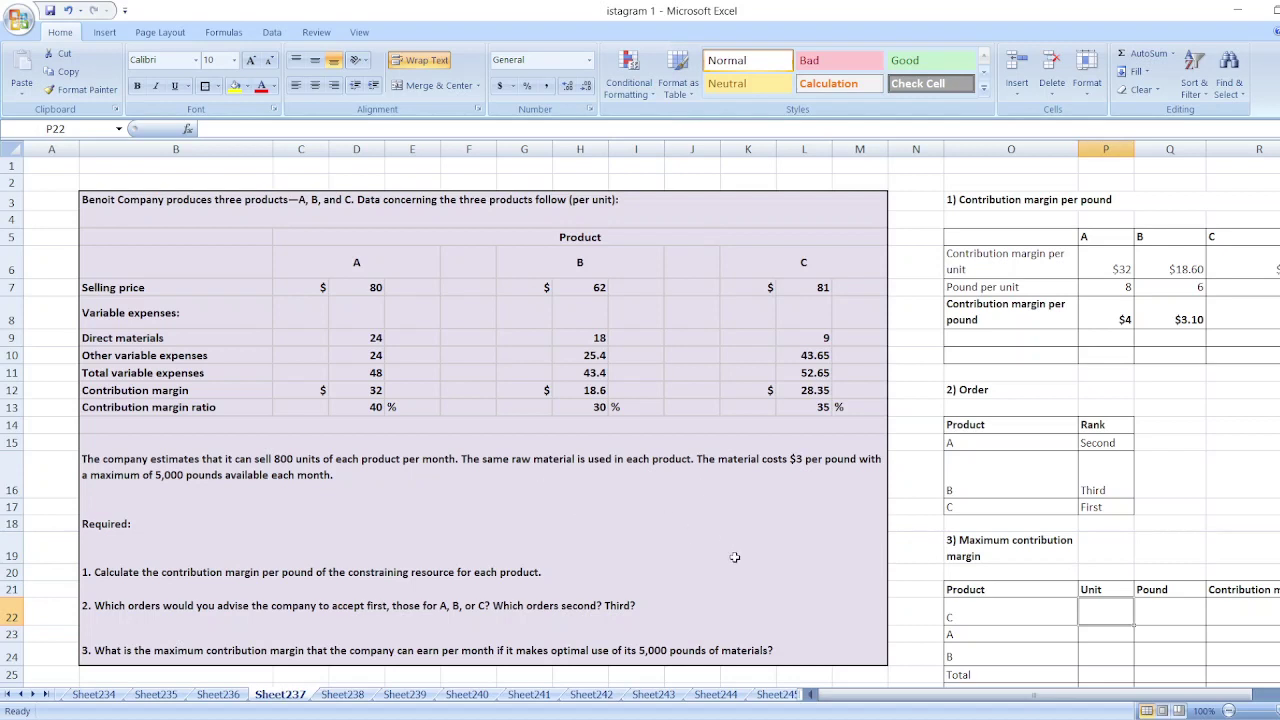
Step: Enter product C's row: 800 units, =800*3 pounds and =2400*R8 contribution margin
{"action": "type", "text": "800"}
{"action": "key", "text": "Tab"}
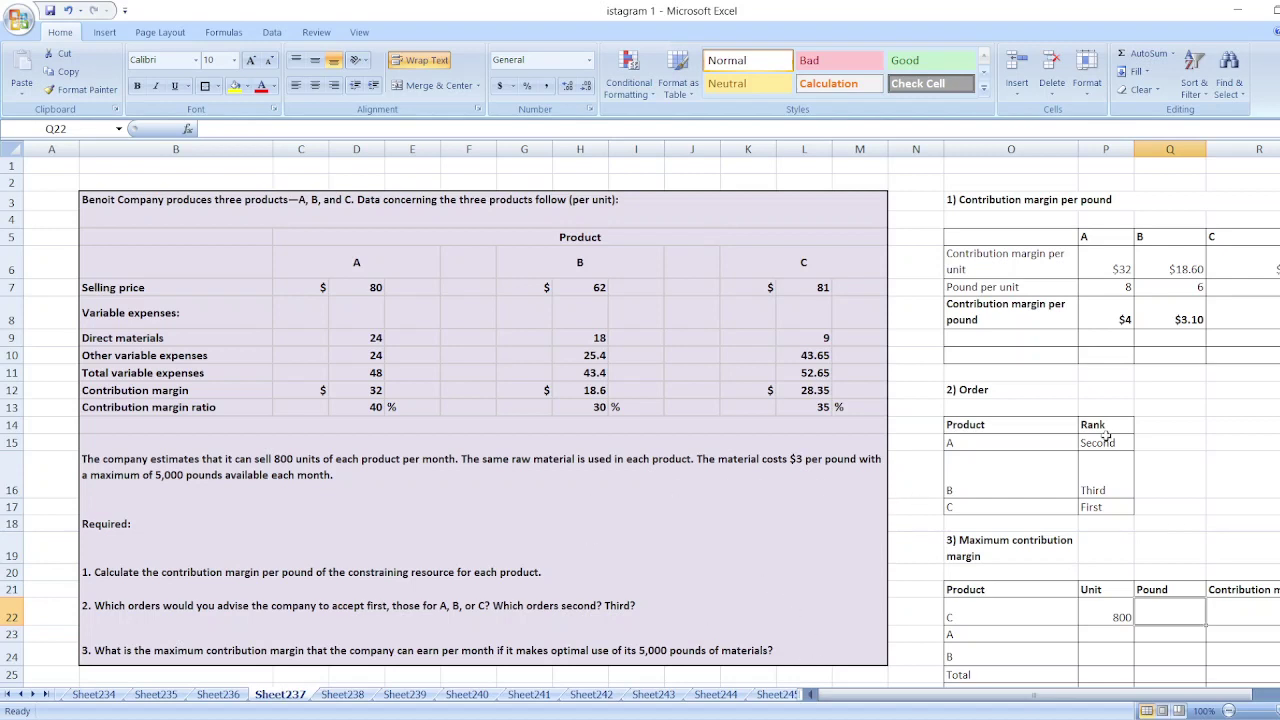
{"action": "type", "text": "="}
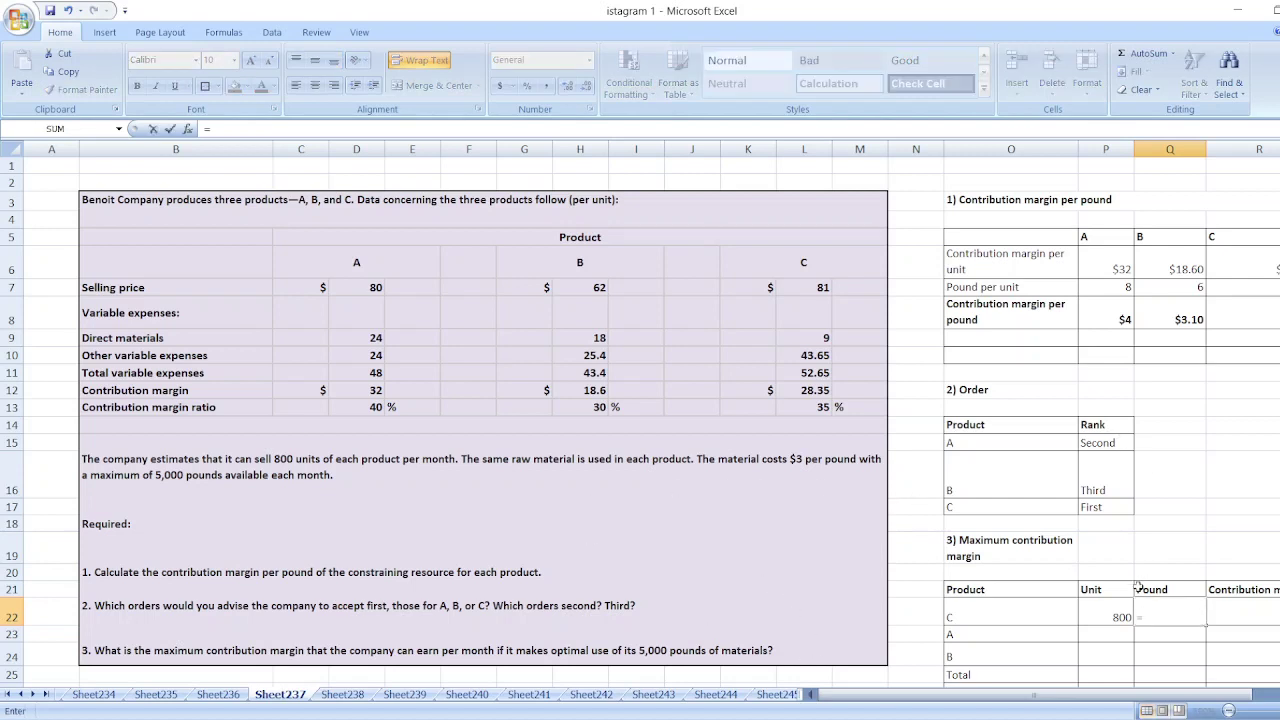
{"action": "type", "text": "800*3"}
{"action": "key", "text": "Tab"}
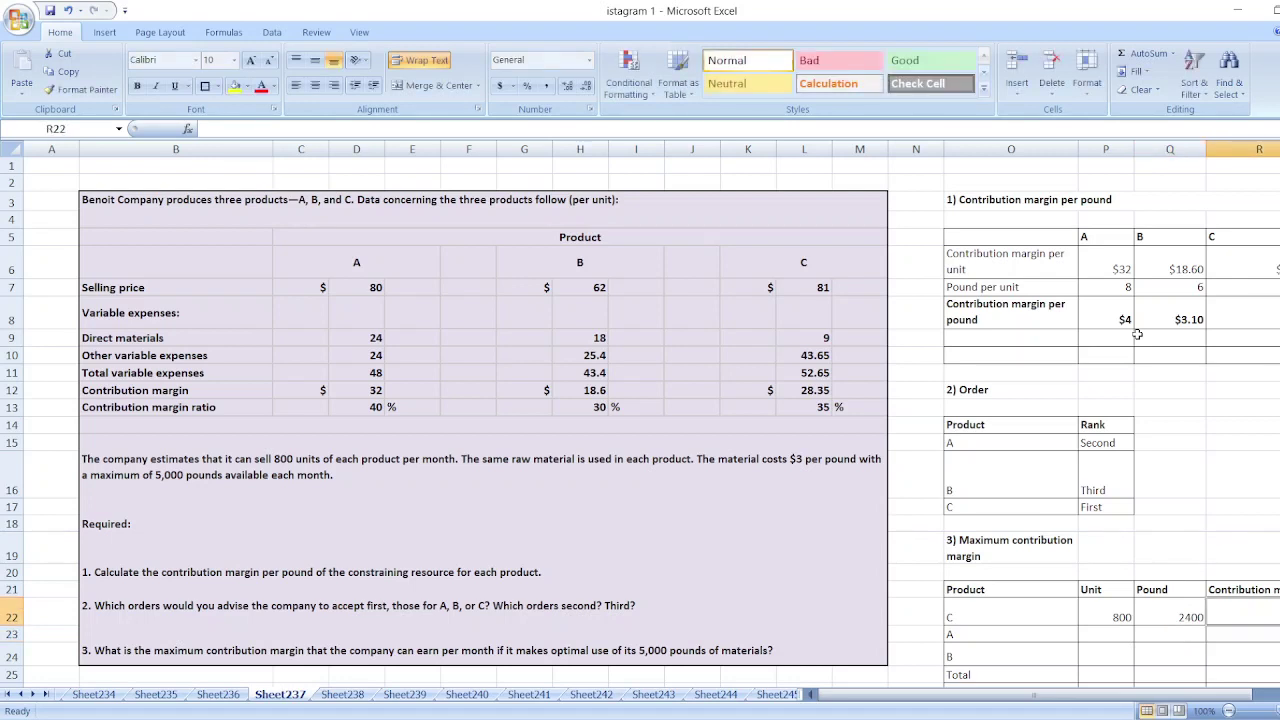
{"action": "type", "text": "="}
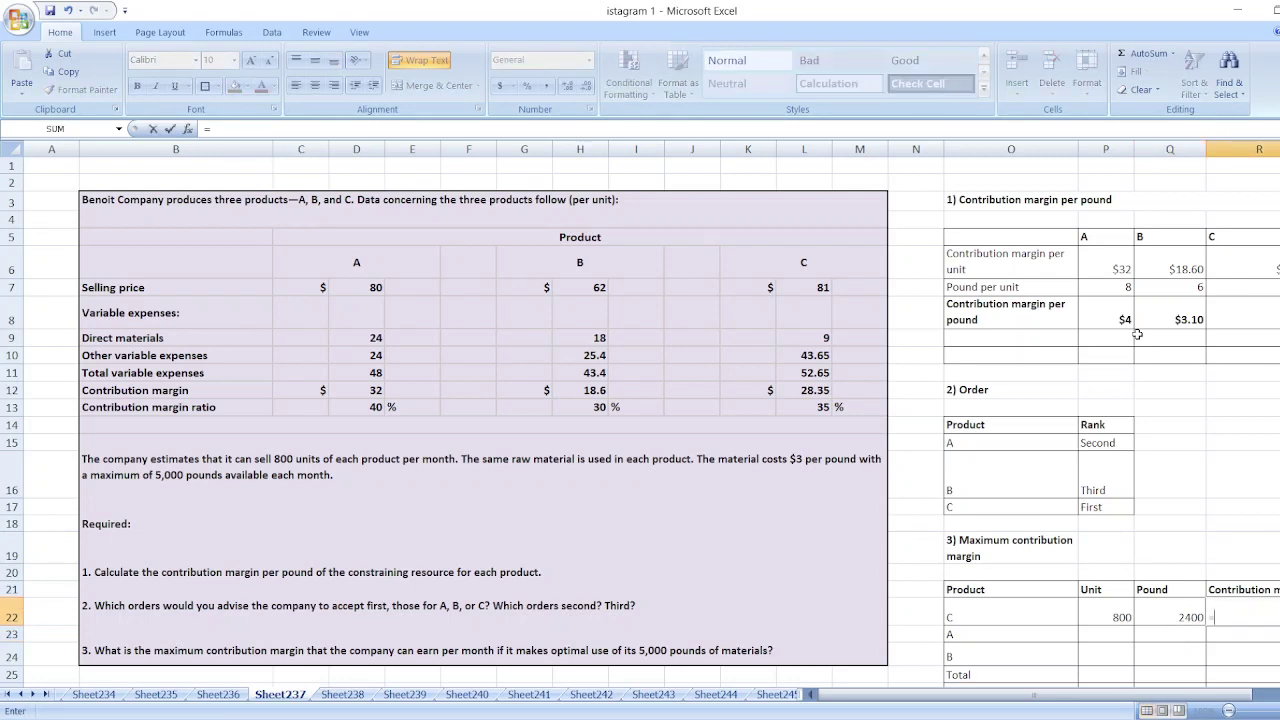
{"action": "type", "text": "2400*"}
{"action": "left_click", "coordinate": [1252, 318]}
{"action": "key", "text": "Return"}
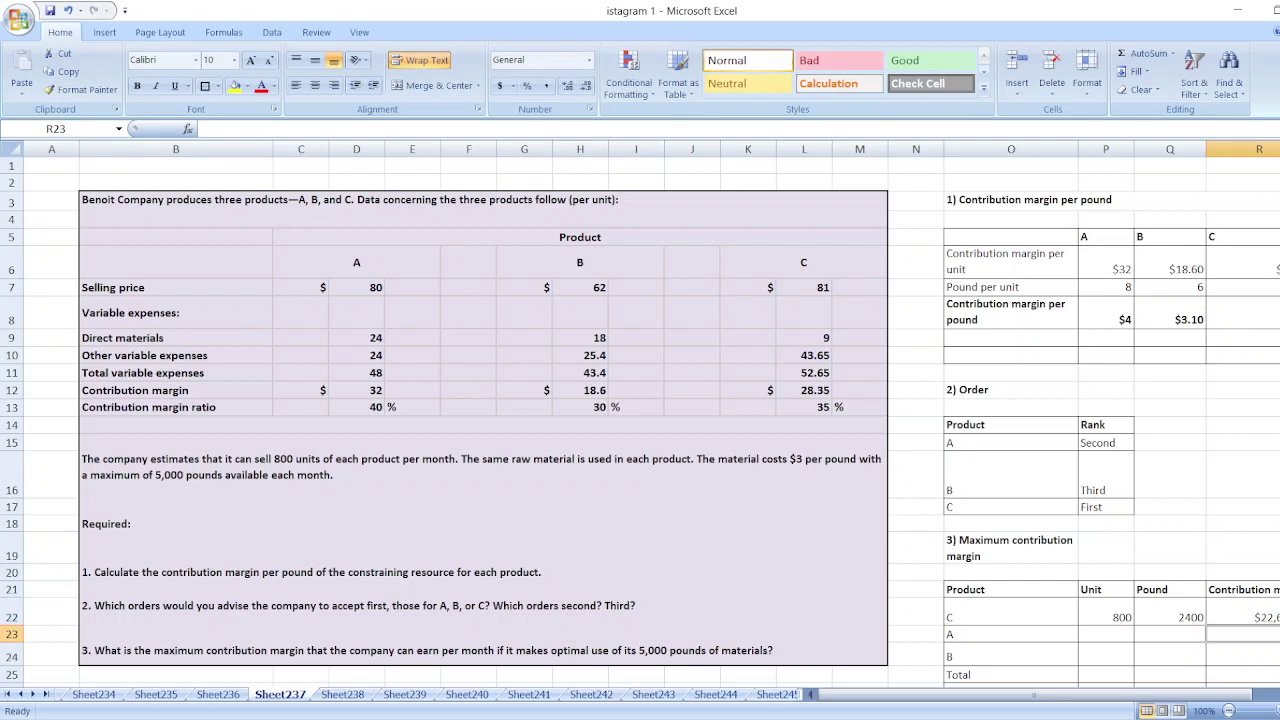
{"action": "left_click", "coordinate": [1097, 634]}
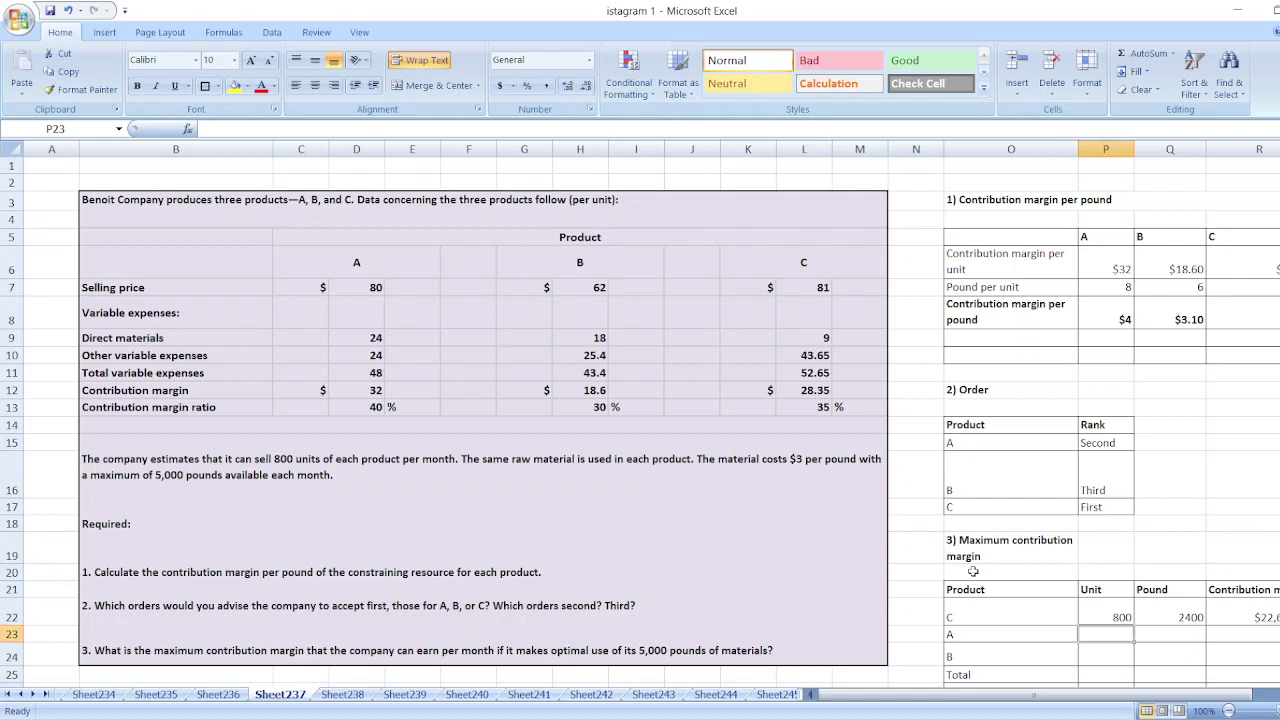
Step: Fill product A's row: =5000-2400 pounds, =2600/P7 units (325), and a contribution margin formula
{"action": "left_click", "coordinate": [1172, 636]}
{"action": "type", "text": "="}
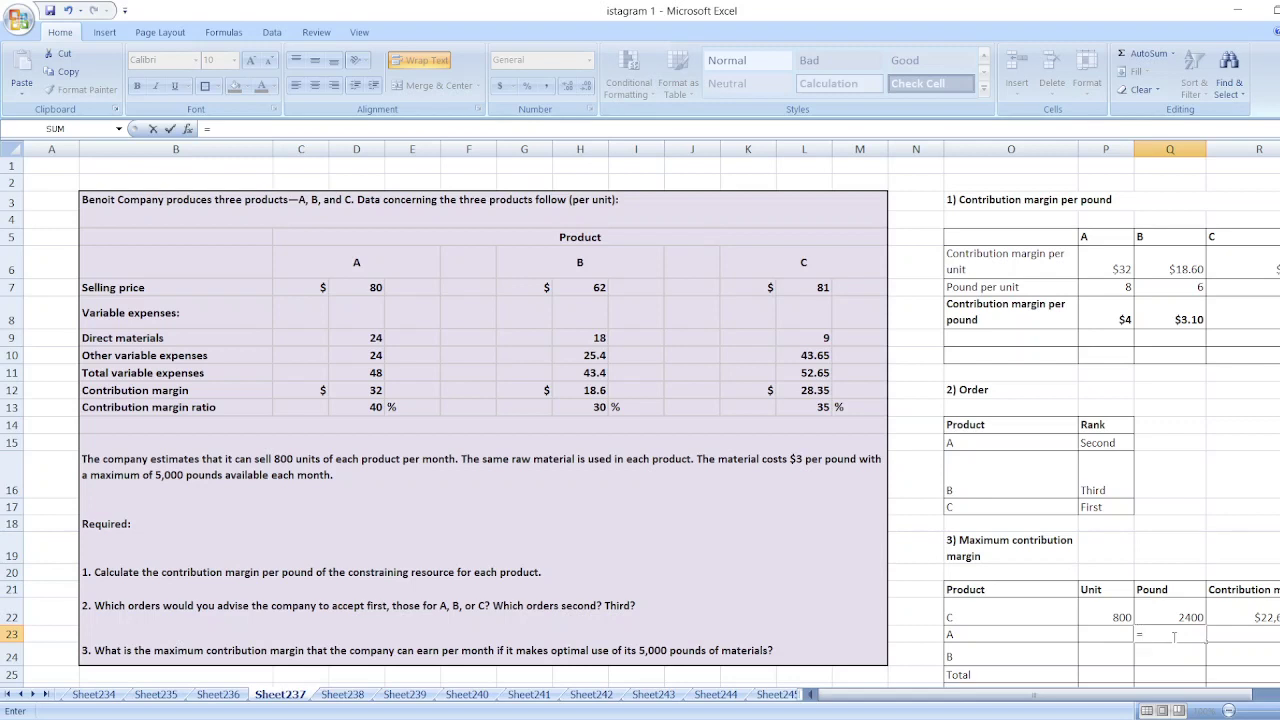
{"action": "type", "text": "5000-2400"}
{"action": "key", "text": "Return"}
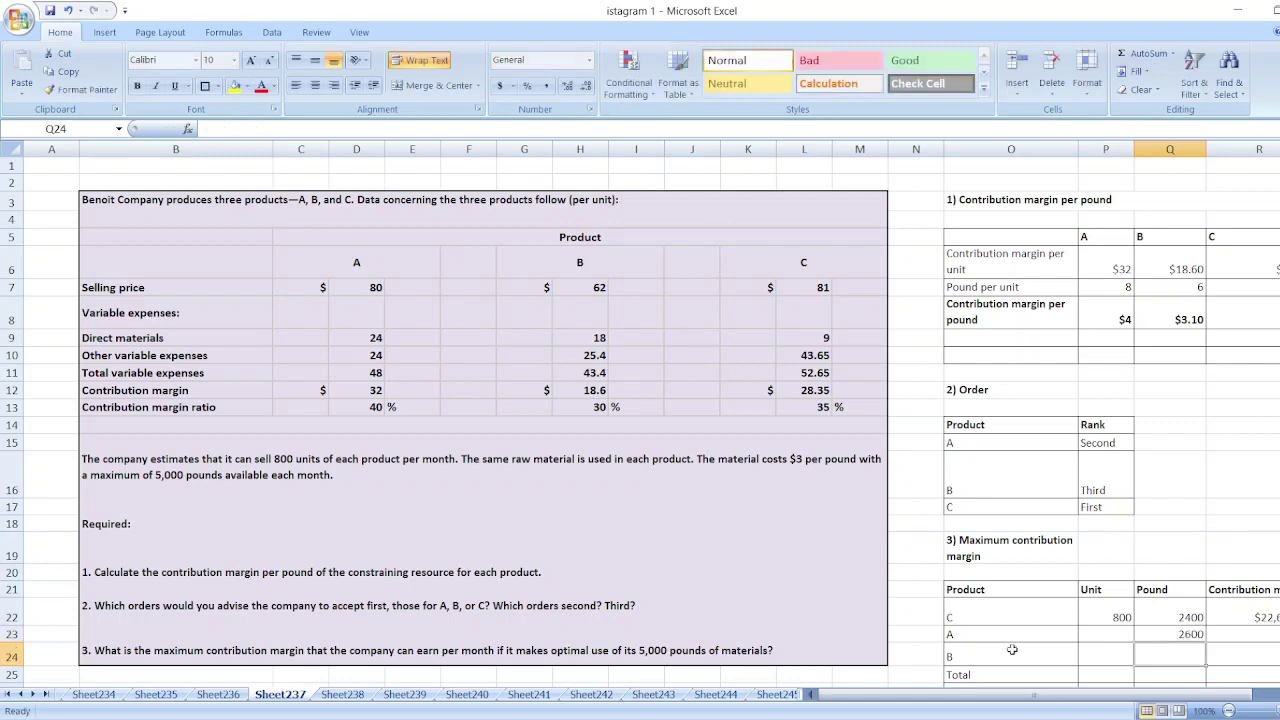
{"action": "left_click", "coordinate": [1095, 637]}
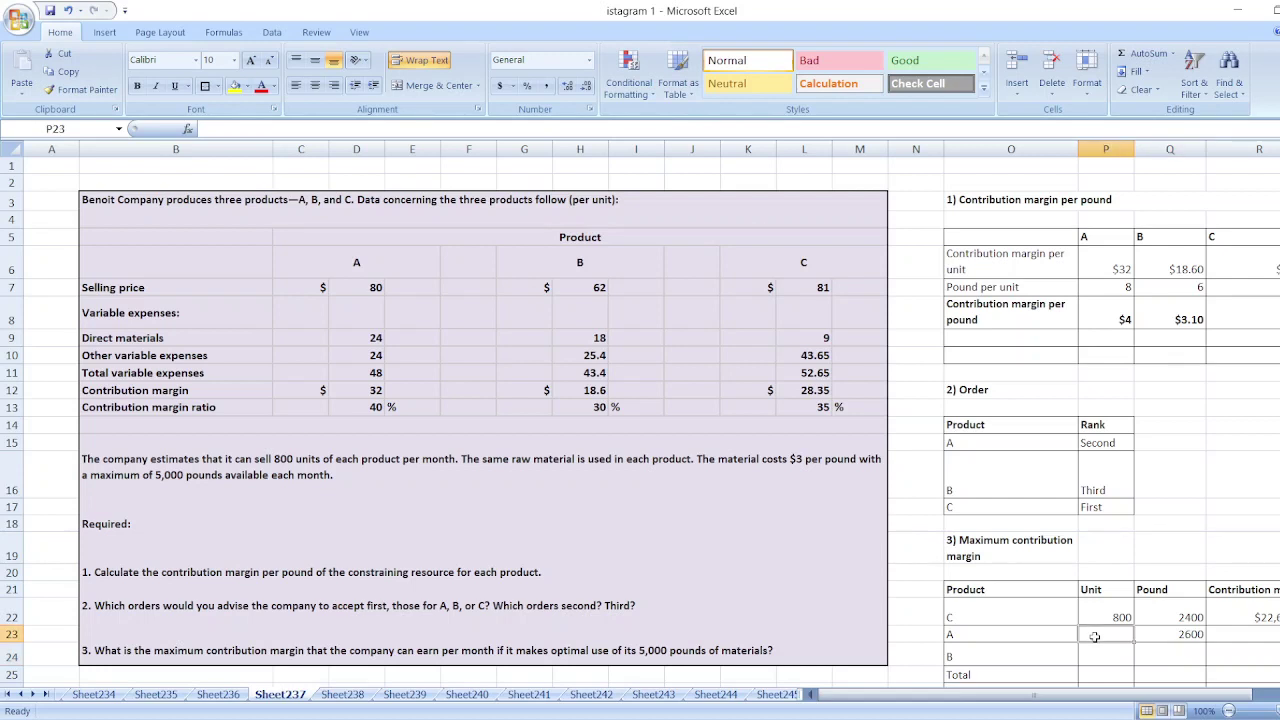
{"action": "type", "text": "="}
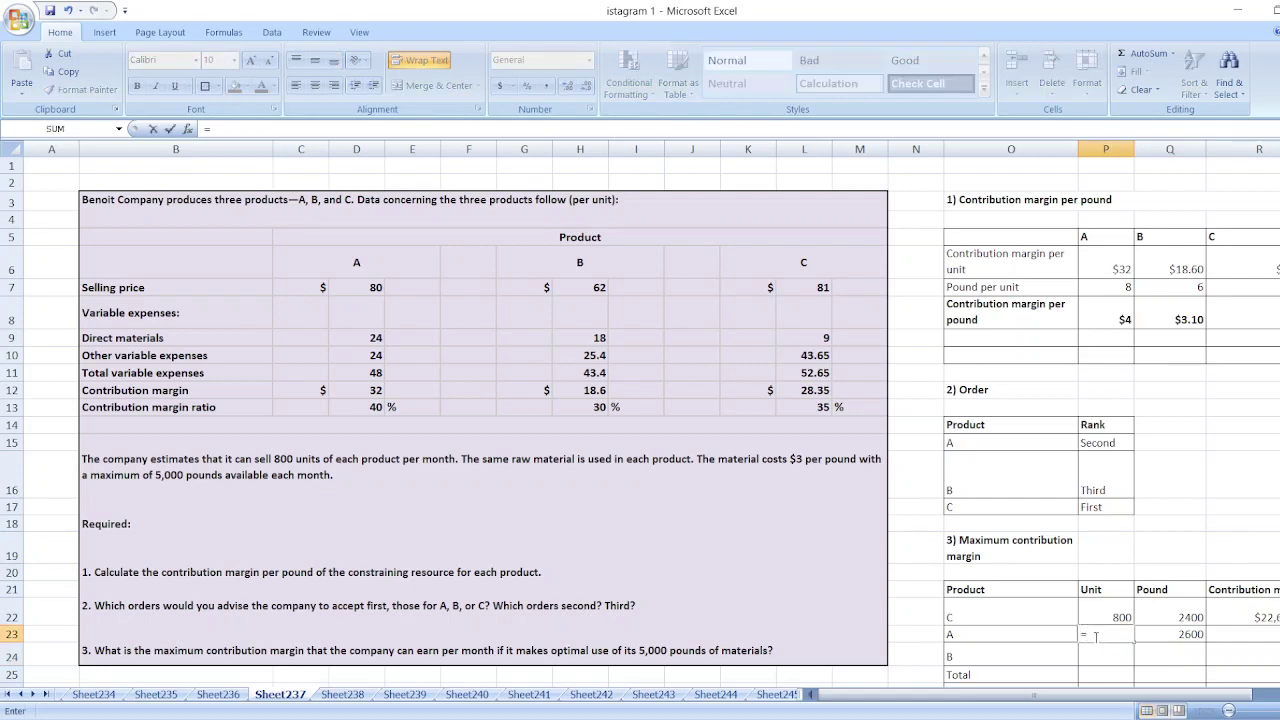
{"action": "type", "text": "2600/"}
{"action": "left_click", "coordinate": [1117, 287]}
{"action": "key", "text": "Return"}
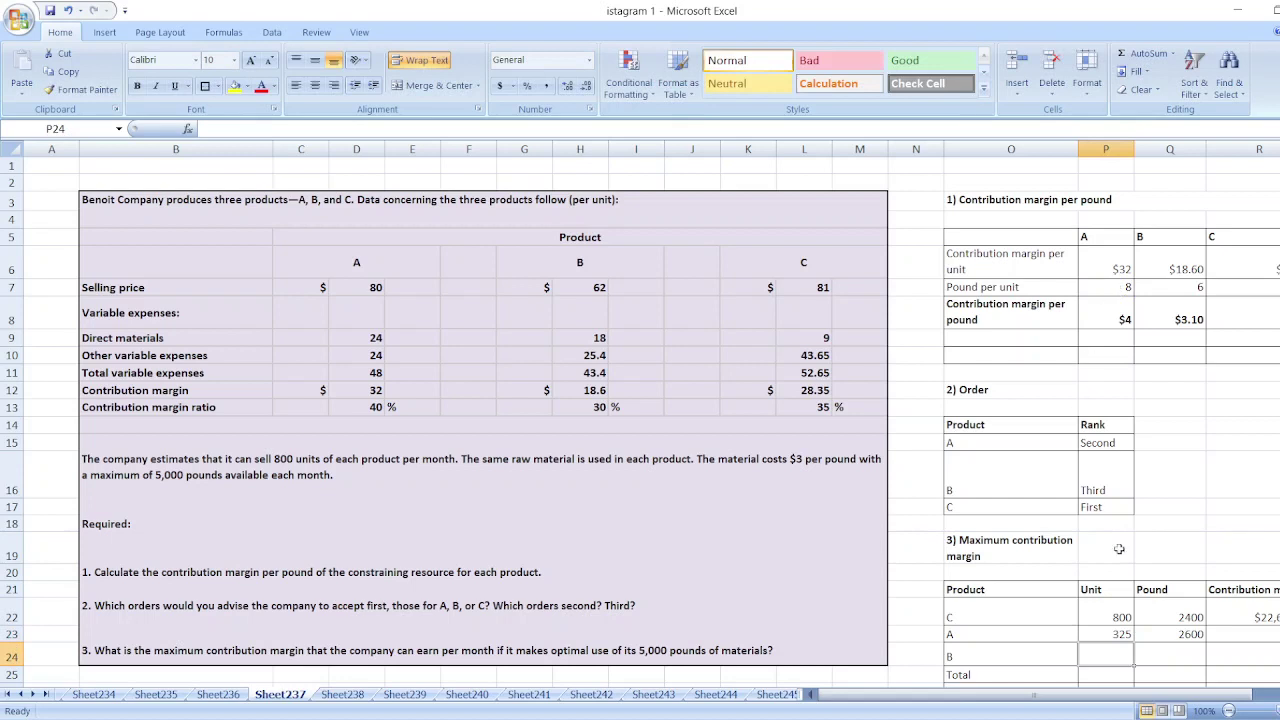
{"action": "left_click", "coordinate": [1258, 637]}
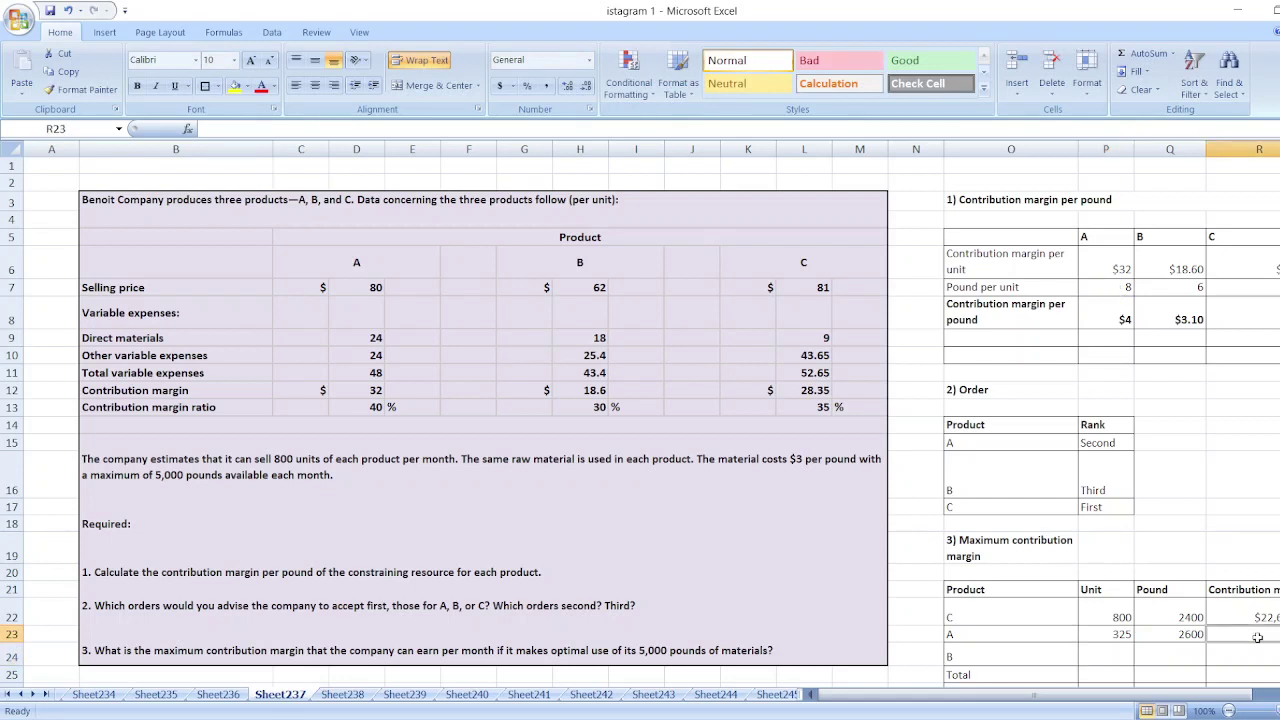
{"action": "type", "text": "=2"}
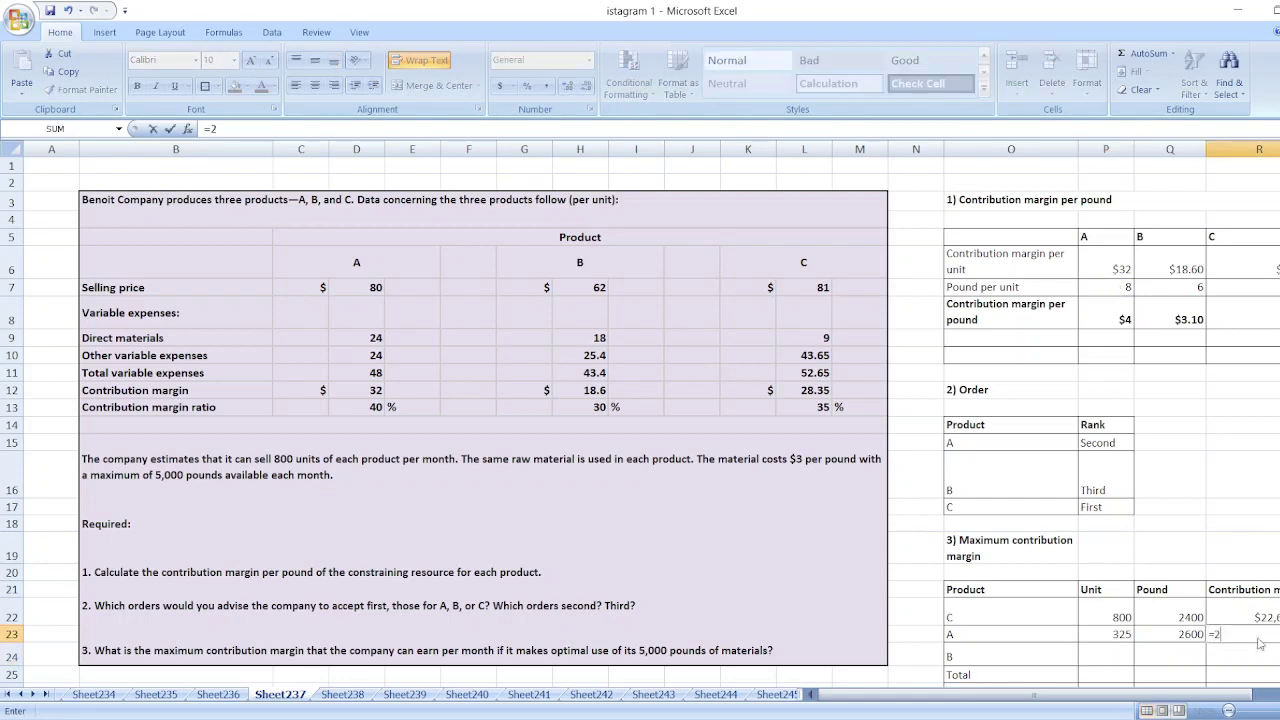
{"action": "type", "text": "600"}
{"action": "type", "text": "3"}
{"action": "key", "text": "Return"}
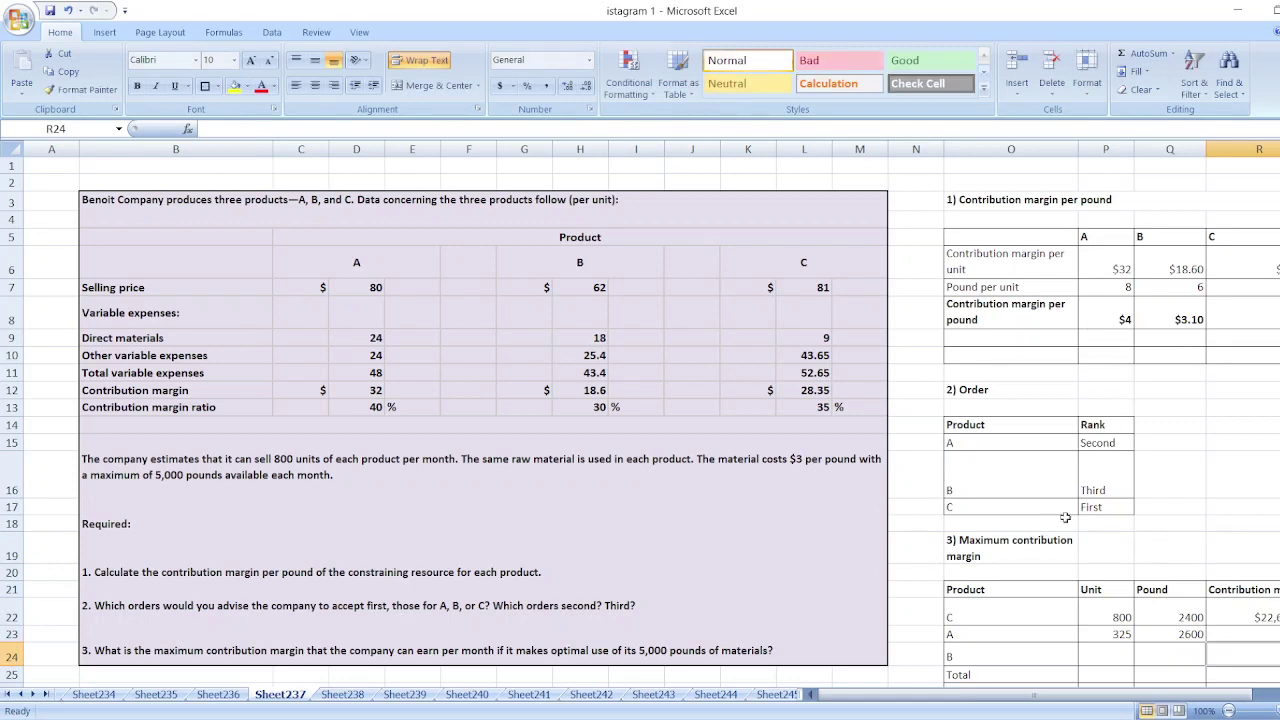
Step: Enter 0 units and 0 pounds for product B
{"action": "left_click", "coordinate": [1119, 654]}
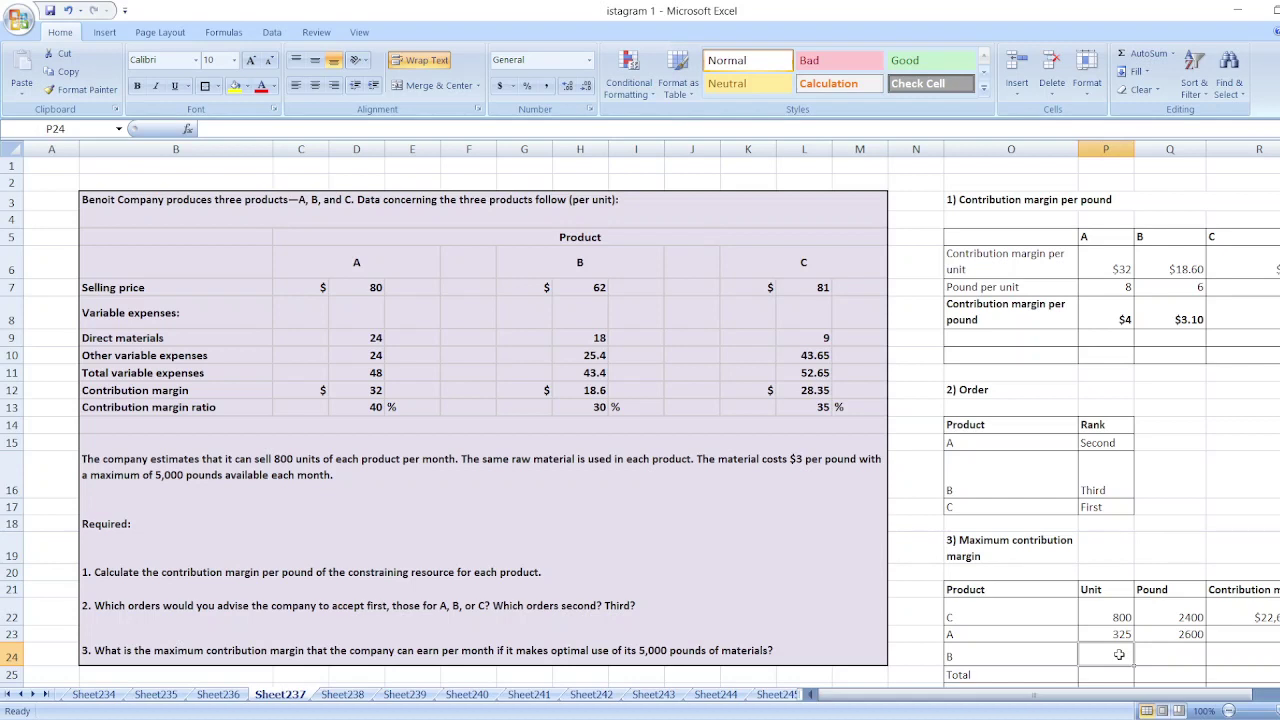
{"action": "type", "text": "0"}
{"action": "key", "text": "Tab"}
{"action": "type", "text": "0"}
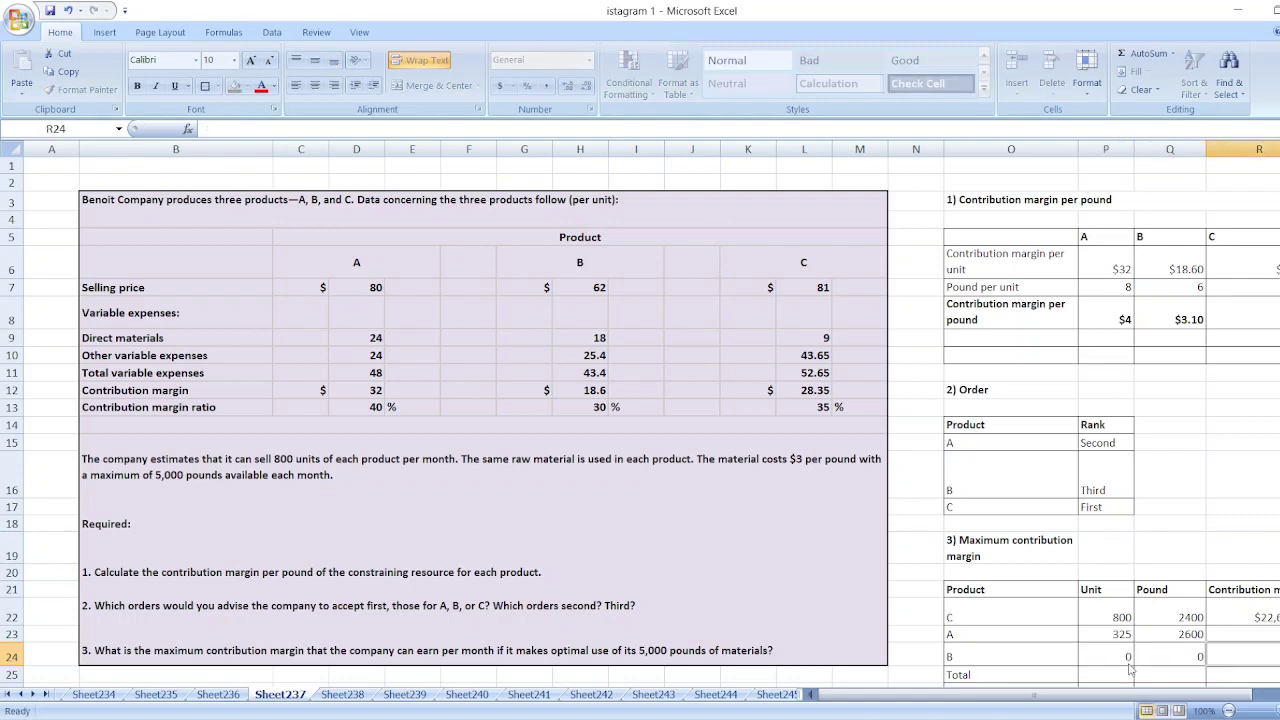
{"action": "key", "text": "Return"}
Step: Total units with =P22+P23 (1125) and pounds with =Q22+Q23 (5000) in row 25
{"action": "left_click", "coordinate": [1128, 670]}
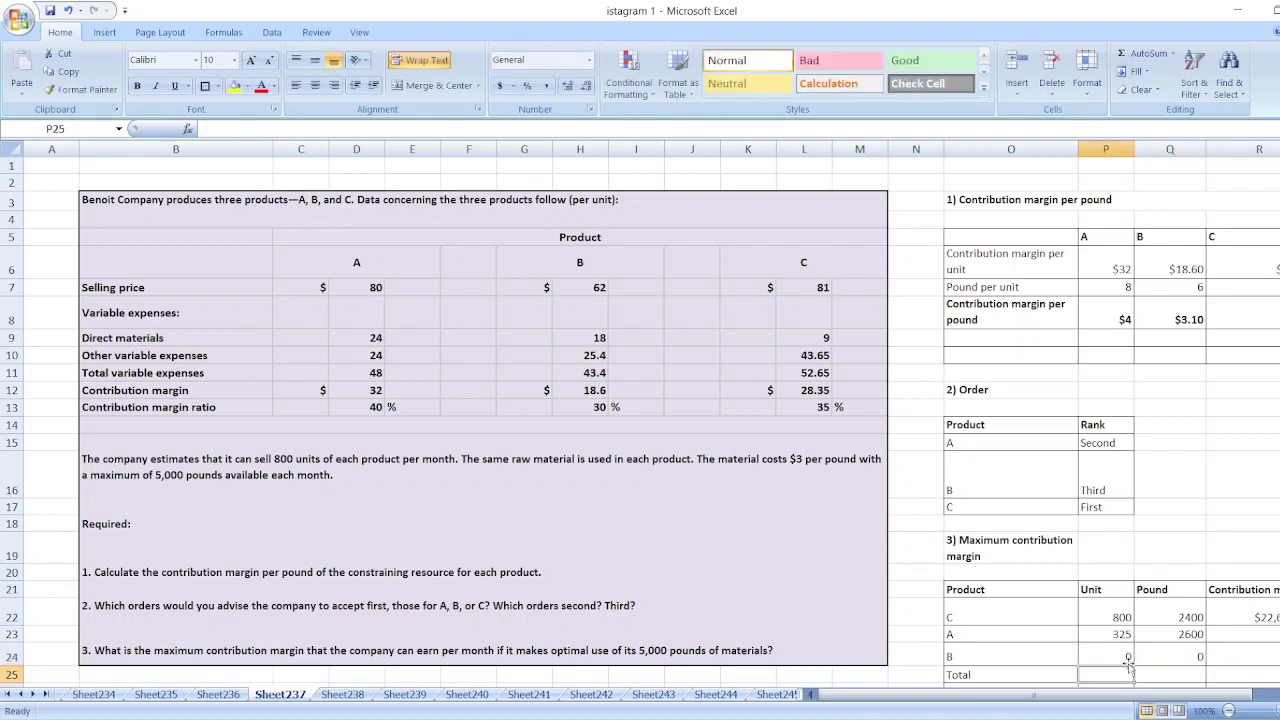
{"action": "type", "text": "="}
{"action": "key", "text": "Up"}
{"action": "key", "text": "Up"}
{"action": "key", "text": "Up"}
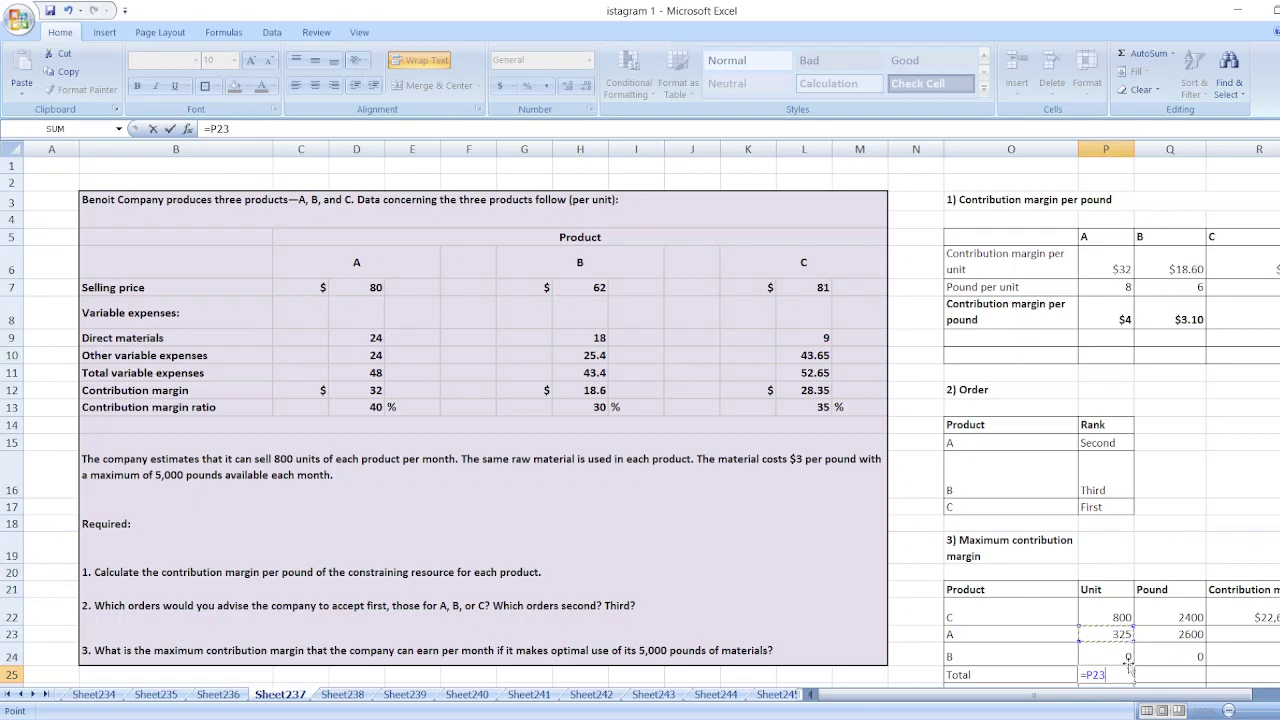
{"action": "type", "text": "+"}
{"action": "key", "text": "Up"}
{"action": "key", "text": "Up"}
{"action": "key", "text": "Return"}
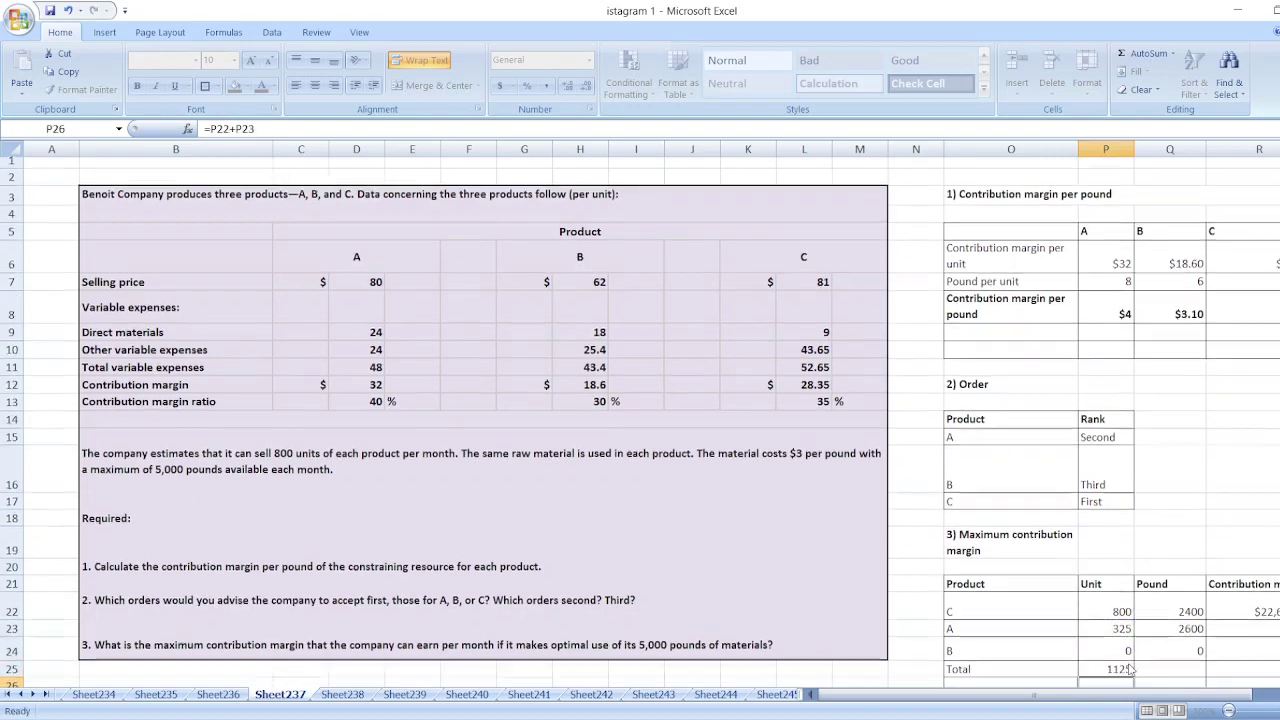
{"action": "key", "text": "Up"}
{"action": "key", "text": "Right"}
{"action": "type", "text": "="}
{"action": "key", "text": "Up"}
{"action": "key", "text": "Up"}
{"action": "key", "text": "Up"}
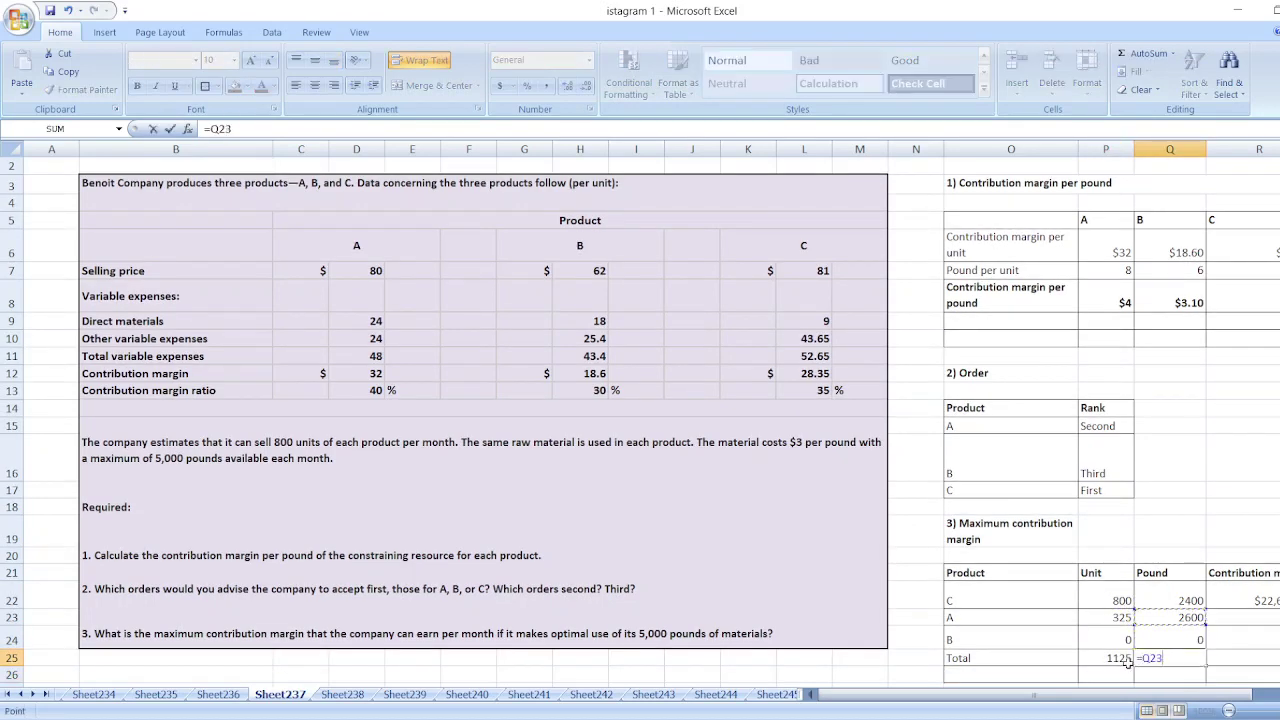
{"action": "type", "text": "+"}
{"action": "key", "text": "Up"}
{"action": "key", "text": "Up"}
{"action": "key", "text": "Return"}
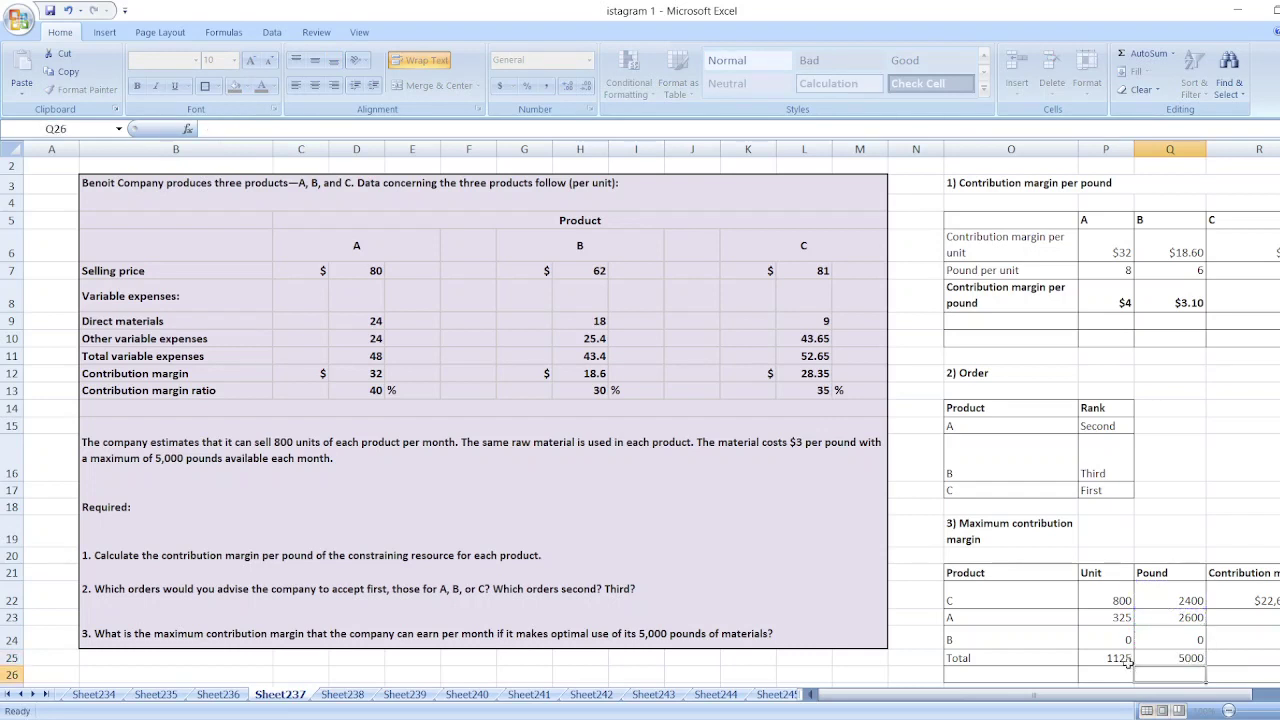
Step: Sum the total contribution margin with =R22+R23 in R25 and select the Total row
{"action": "key", "text": "Right"}
{"action": "key", "text": "Up"}
{"action": "type", "text": "="}
{"action": "key", "text": "Up"}
{"action": "key", "text": "Up"}
{"action": "key", "text": "Up"}
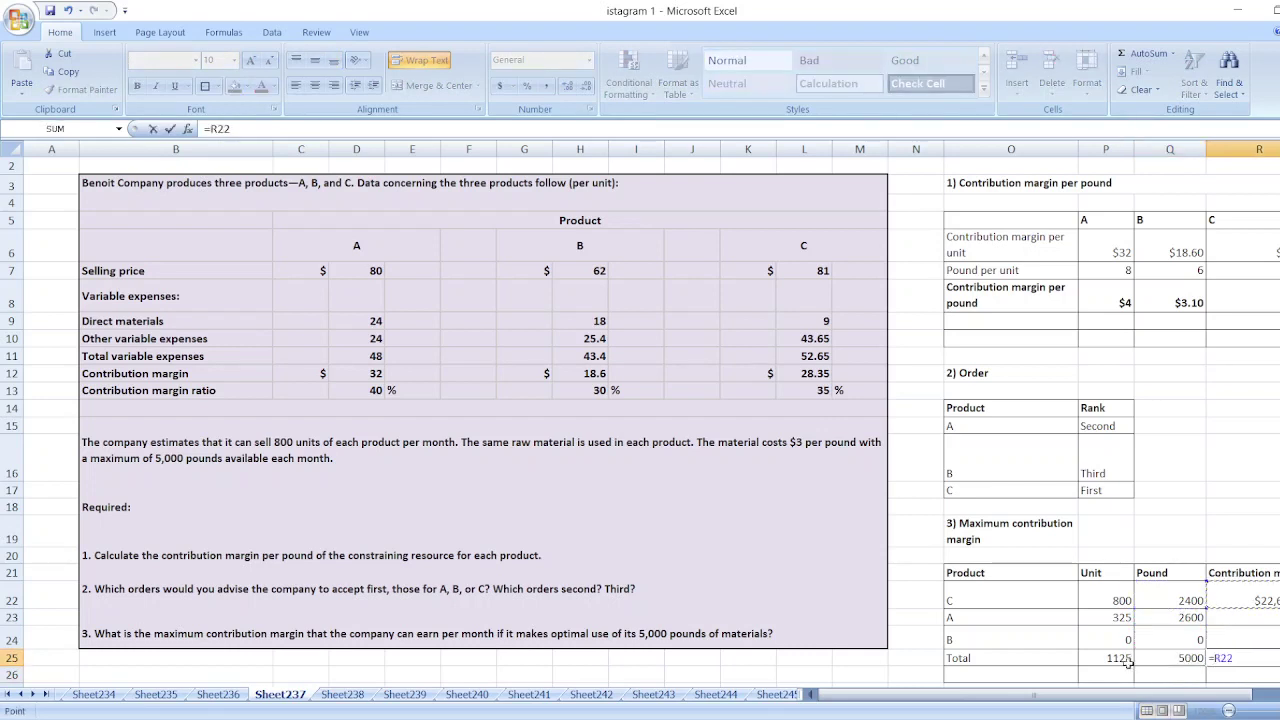
{"action": "type", "text": "+"}
{"action": "key", "text": "Up"}
{"action": "key", "text": "Up"}
{"action": "key", "text": "Return"}
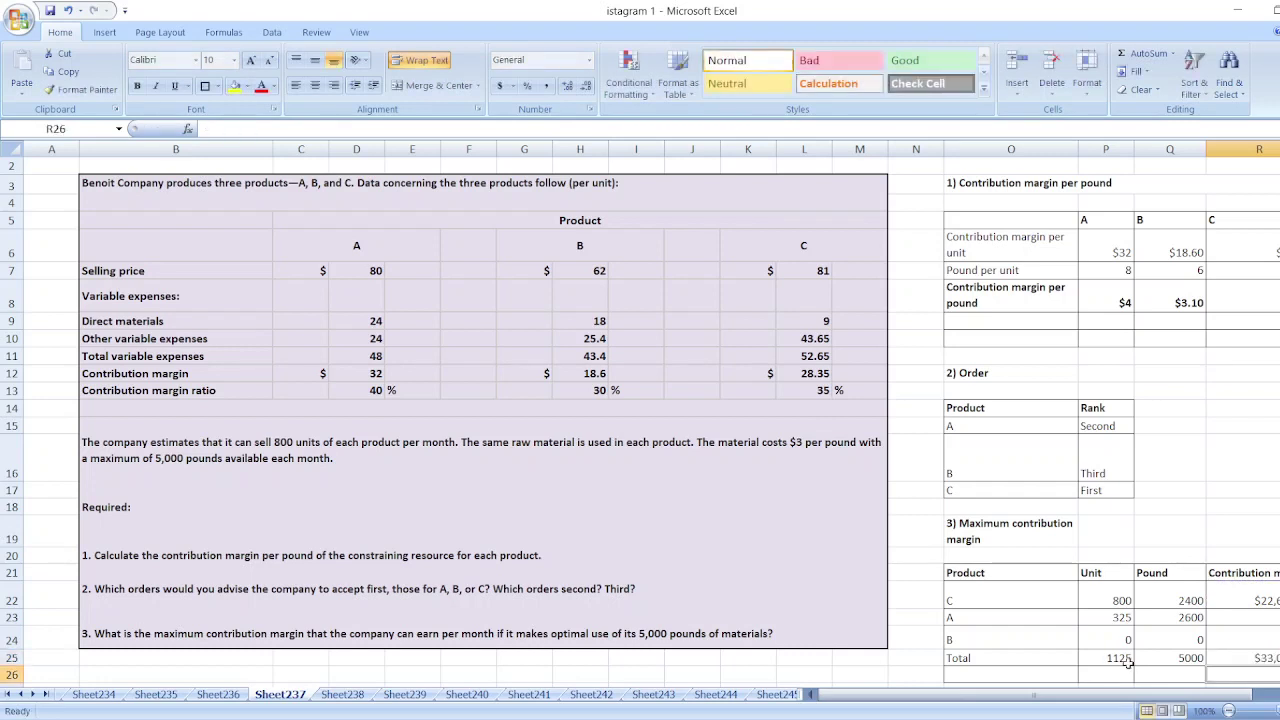
{"action": "left_click", "coordinate": [982, 659]}
{"action": "key", "text": "shift+Right"}
{"action": "key", "text": "shift+Right"}
{"action": "key", "text": "shift+Right"}
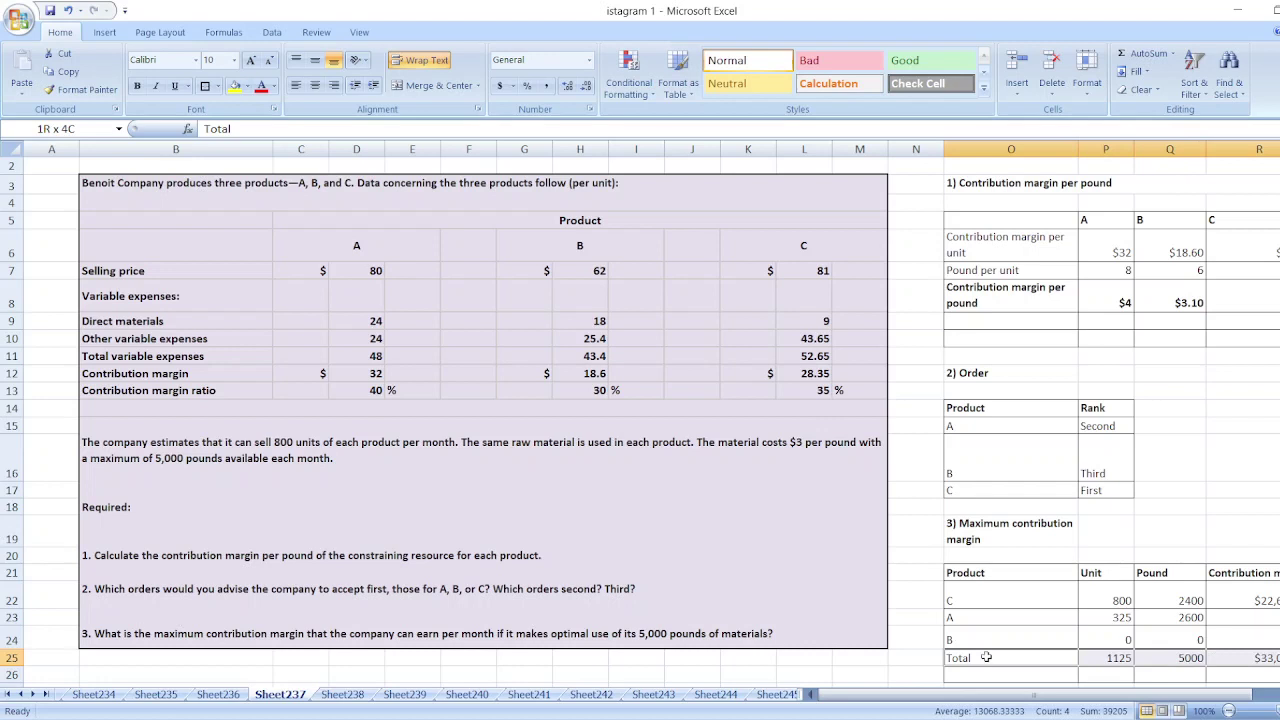
Step: Bold the Total row O25:R25 and fill the total contribution margin cell R25 yellow
{"action": "key", "text": "ctrl+b"}
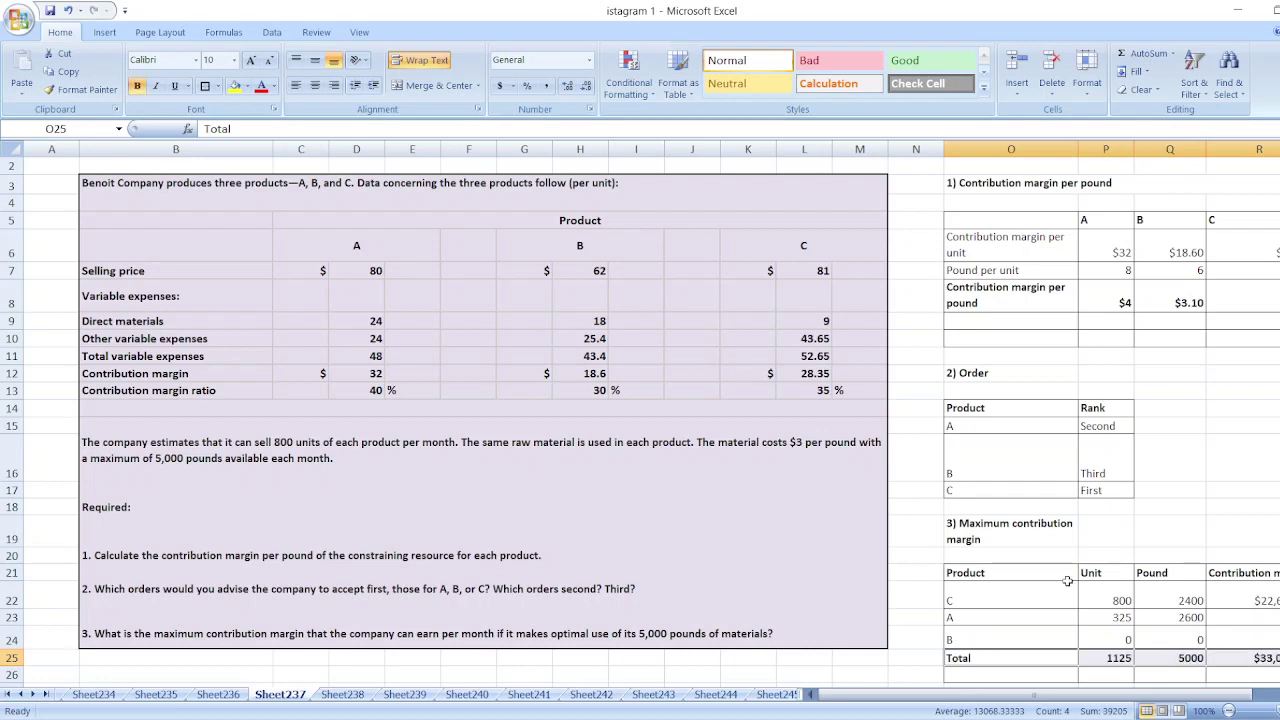
{"action": "left_click", "coordinate": [1248, 660]}
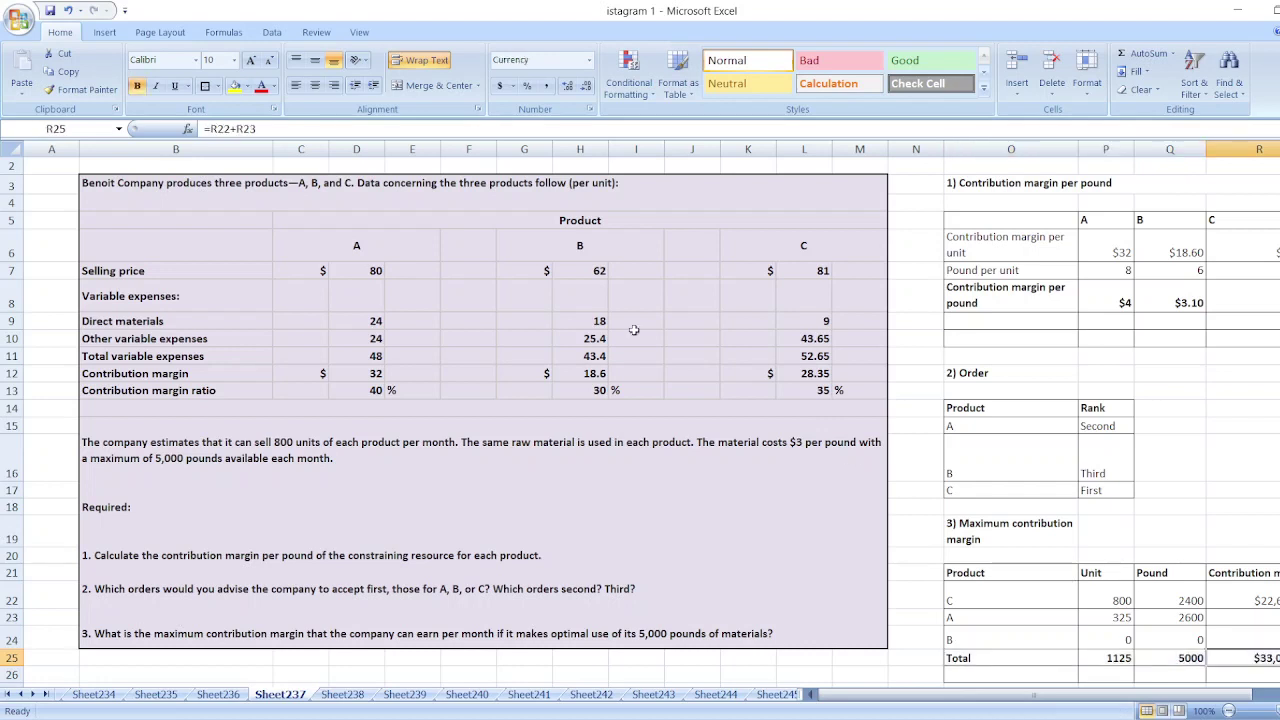
{"action": "left_click", "coordinate": [235, 87]}
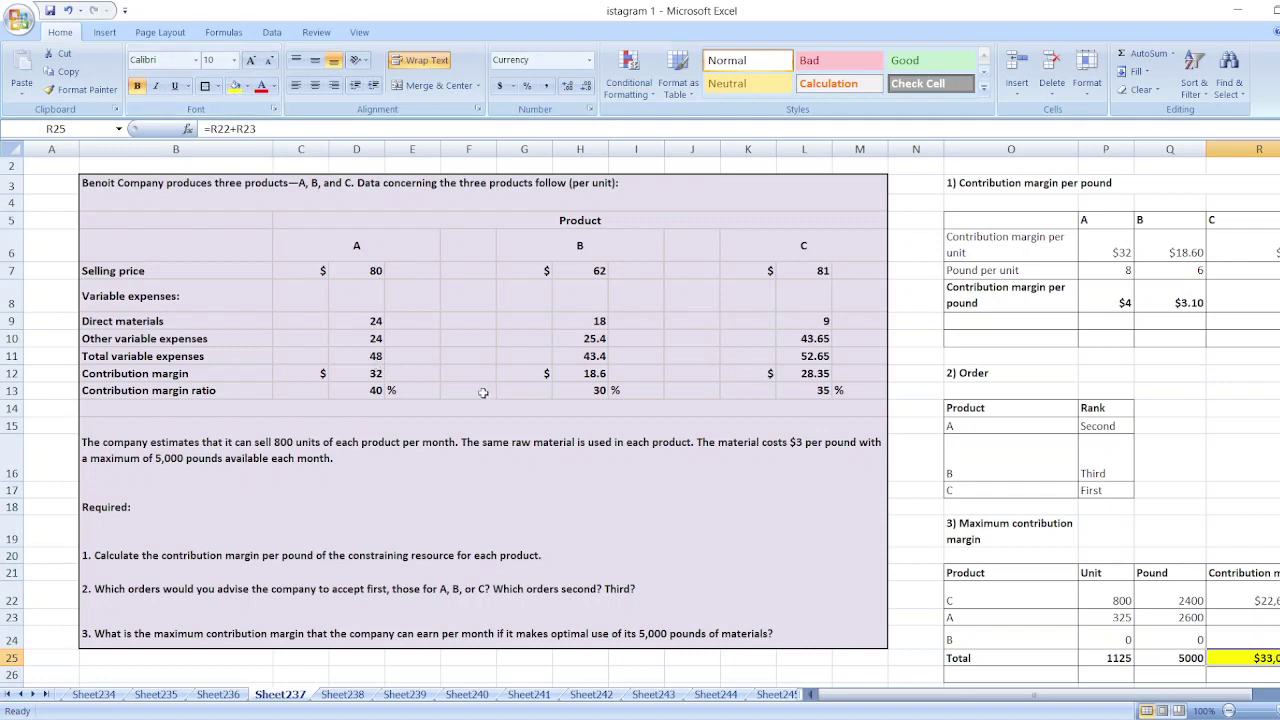